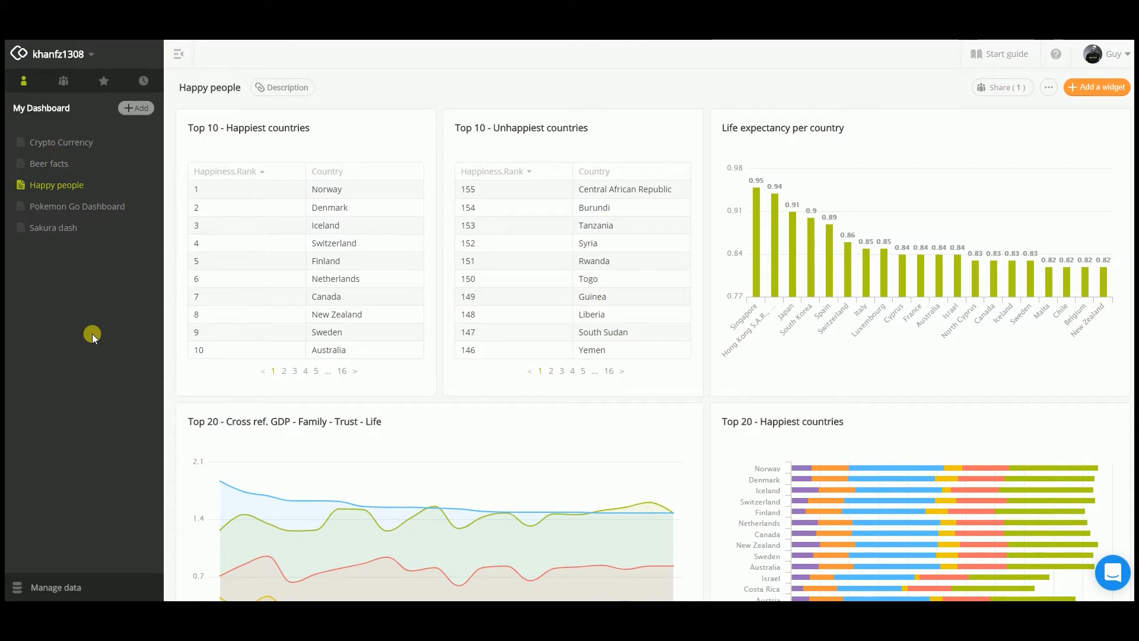
# Step: Create a new dashboard named "Happy people for you!"
pyautogui.click(148, 112)
pyautogui.click(72, 124)
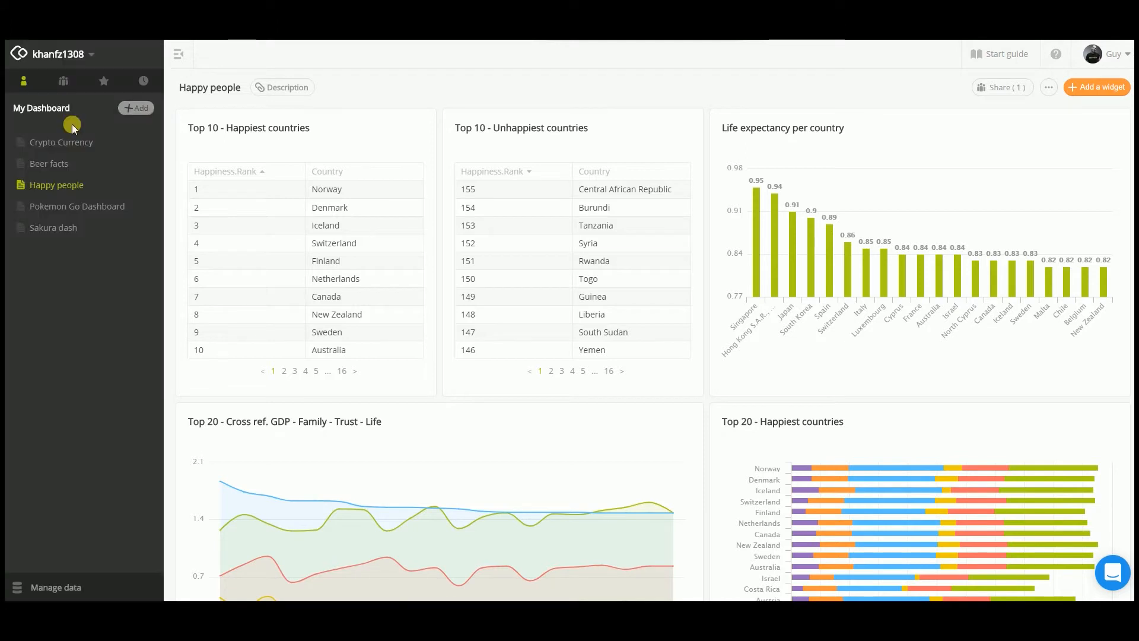
pyautogui.press('BackSpace')
pyautogui.write('Happy')
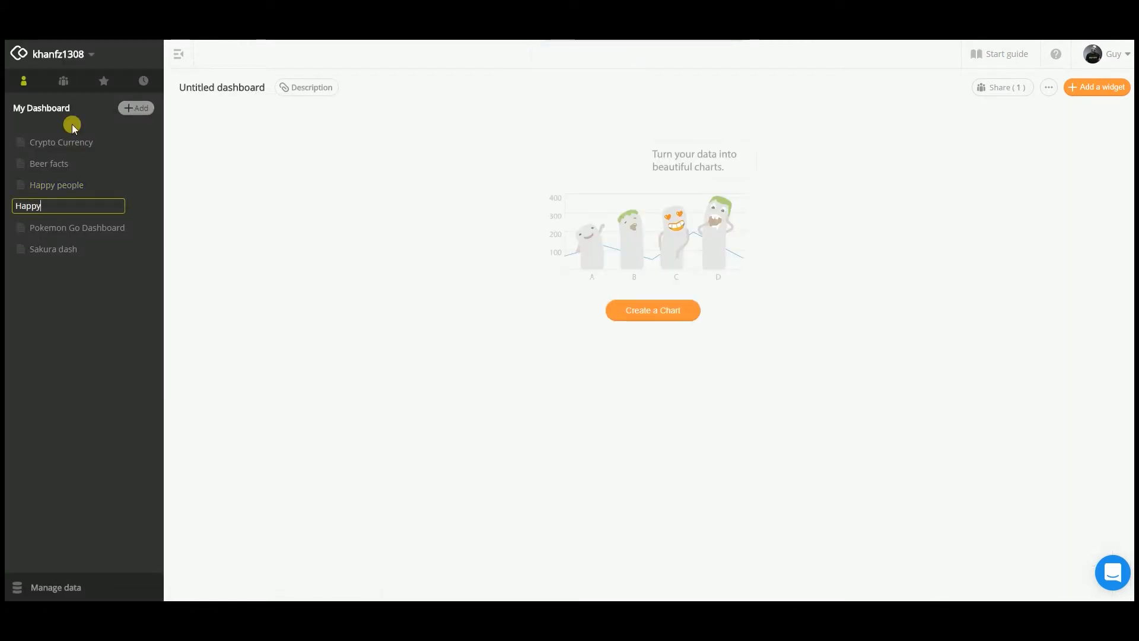
pyautogui.write(' people for you!')
pyautogui.press('Return')
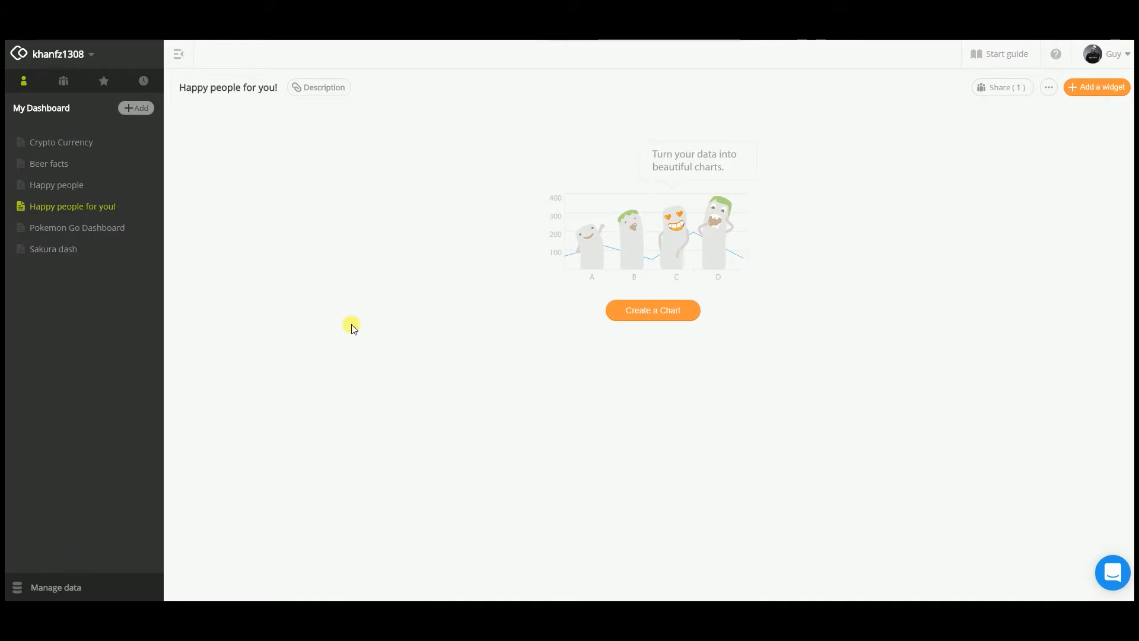
# Step: Open the connection settings of 2017.csv in the Excel/CSV data source for editing
pyautogui.click(55, 588)
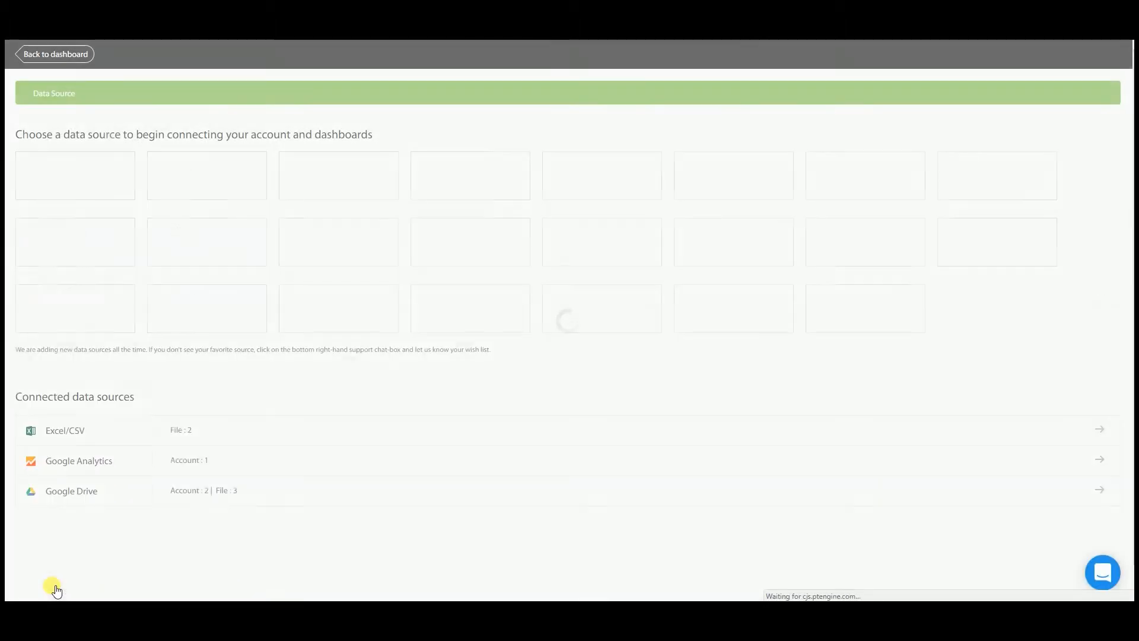
pyautogui.click(214, 431)
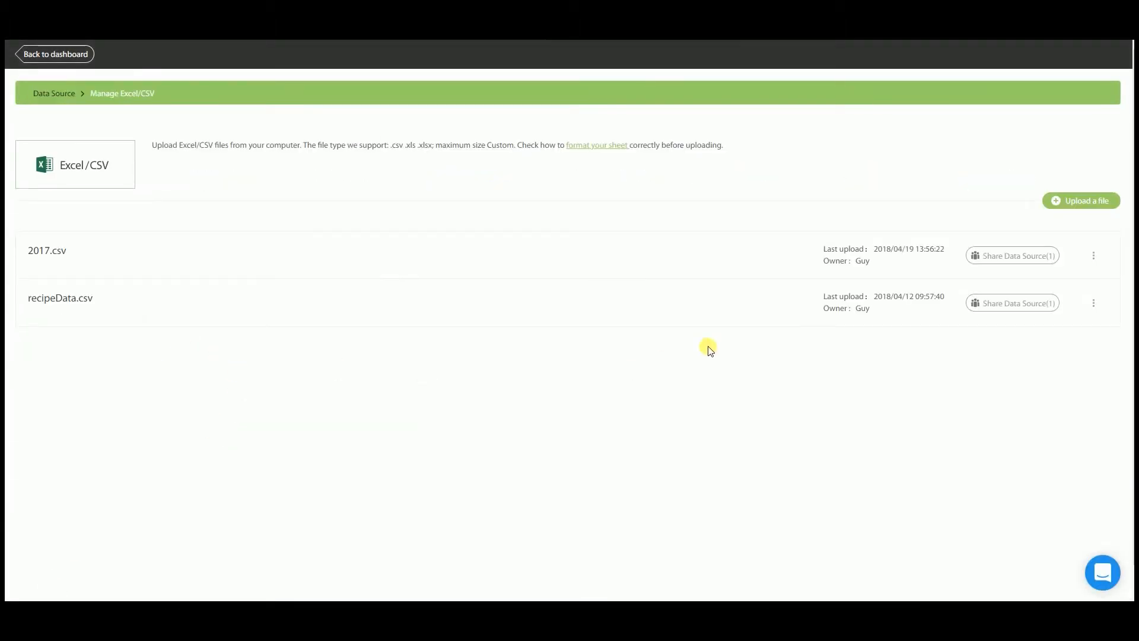
pyautogui.click(1094, 255)
pyautogui.click(1059, 287)
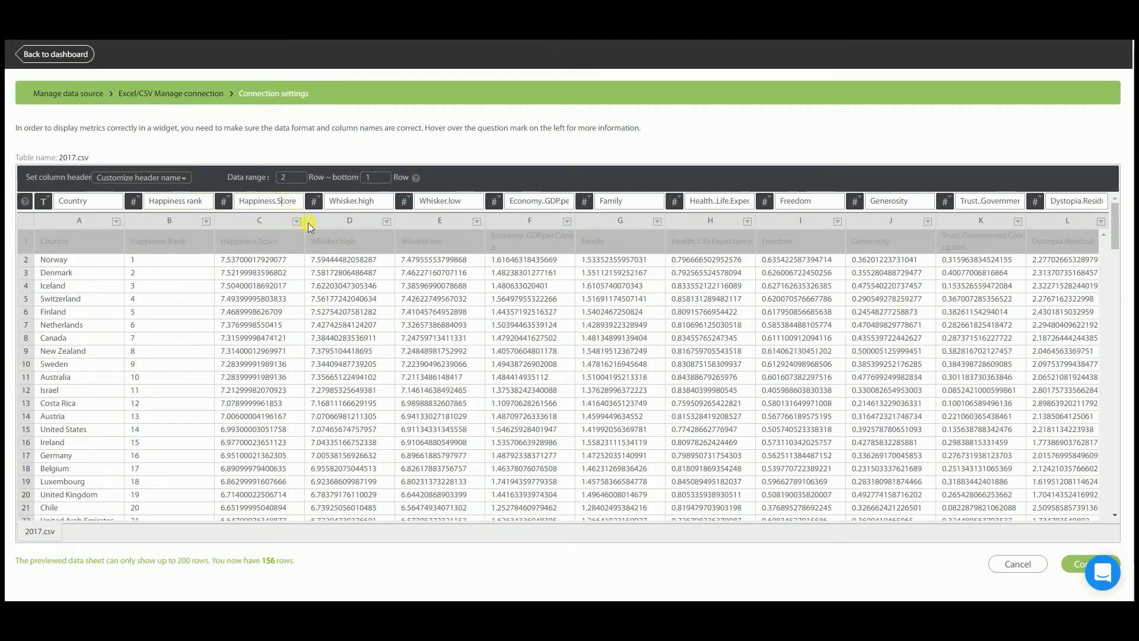
# Step: Rename the column headers of columns C to F as Happiness score, Whisker high, Whisker low and GDP
pyautogui.click(352, 201)
pyautogui.click(450, 202)
pyautogui.doubleClick(540, 202)
pyautogui.write('GDP')
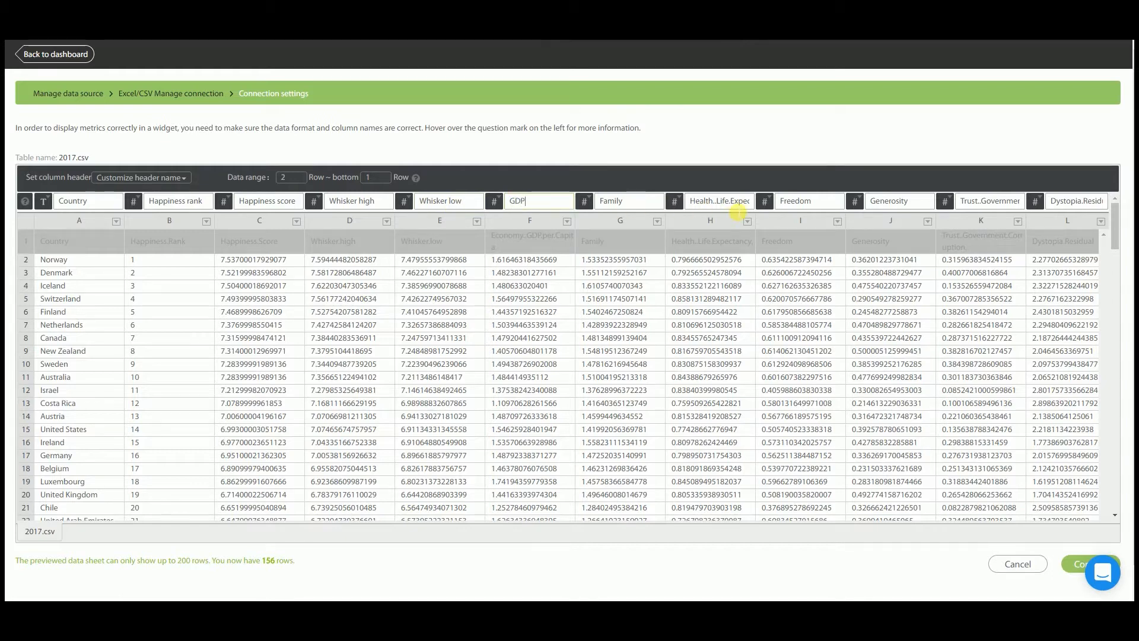
# Step: Rename the life expectancy header as "Life exptactancy" and the government trust header as "Trust gov.", then save the connection and return to the dashboard
pyautogui.doubleClick(739, 202)
pyautogui.write('Life exptactancy')
pyautogui.click(976, 205)
pyautogui.hotkey('ctrl', 'a')
pyautogui.write('T')
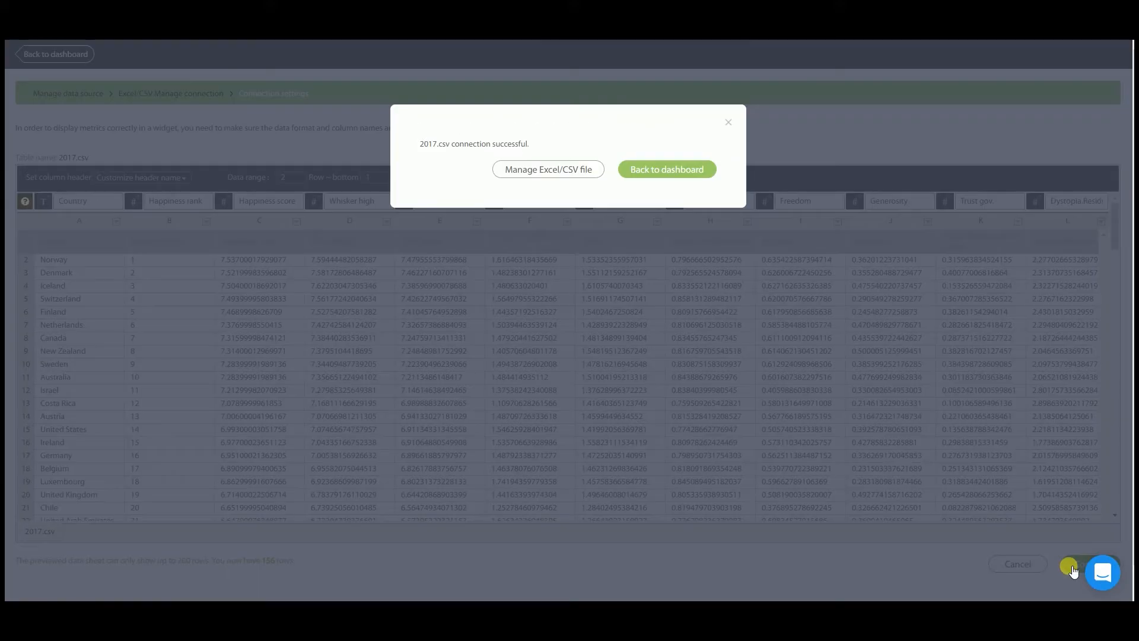
pyautogui.click(673, 174)
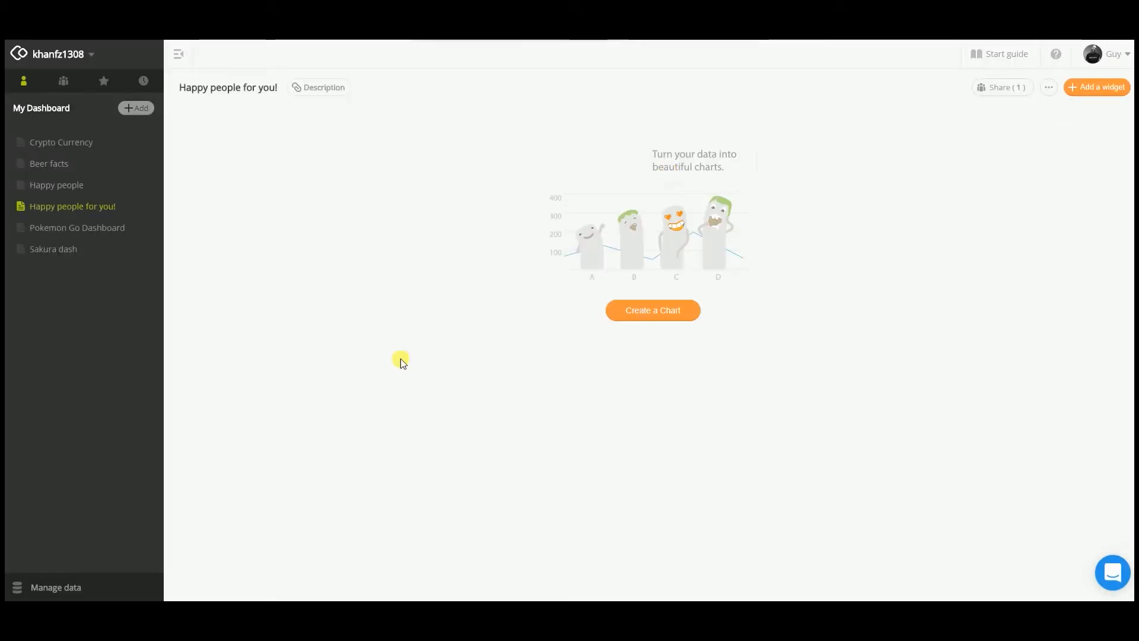
# Step: Create a table chart from the Excel/CSV file 2017.csv with Country as category and Happiness rank as metric
pyautogui.click(676, 315)
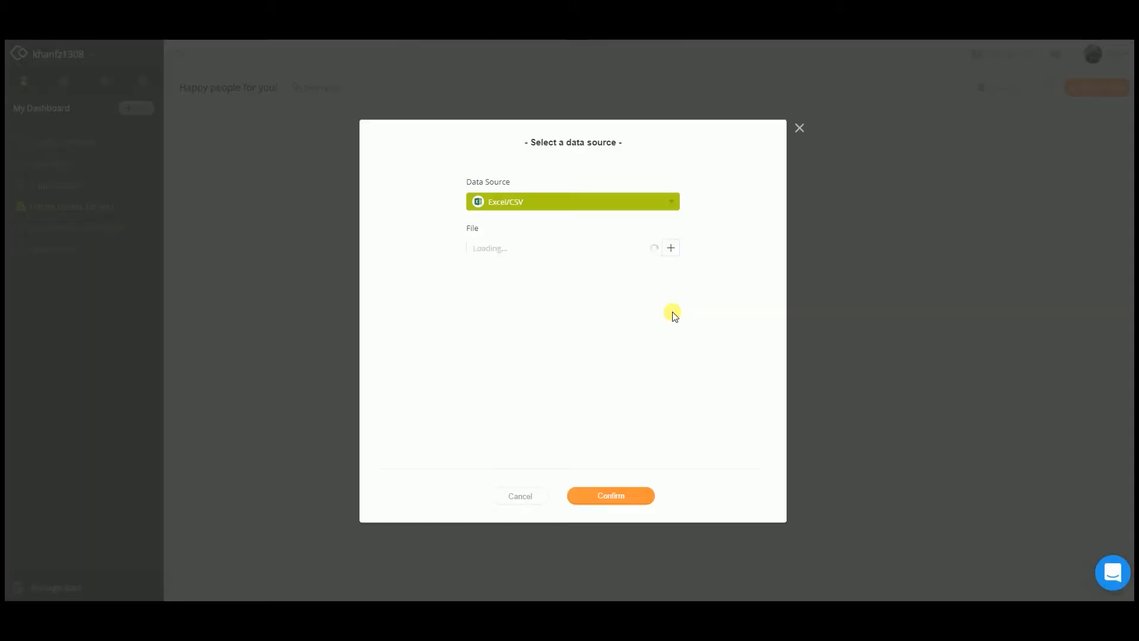
pyautogui.click(640, 495)
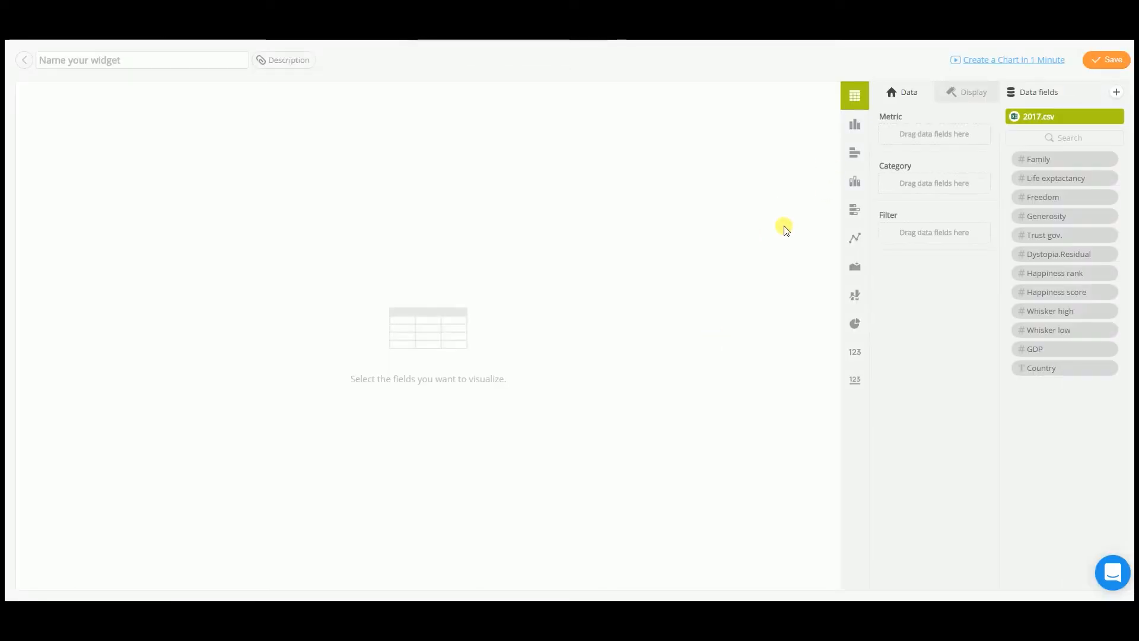
pyautogui.moveTo(1031, 370); pyautogui.dragTo(916, 190)
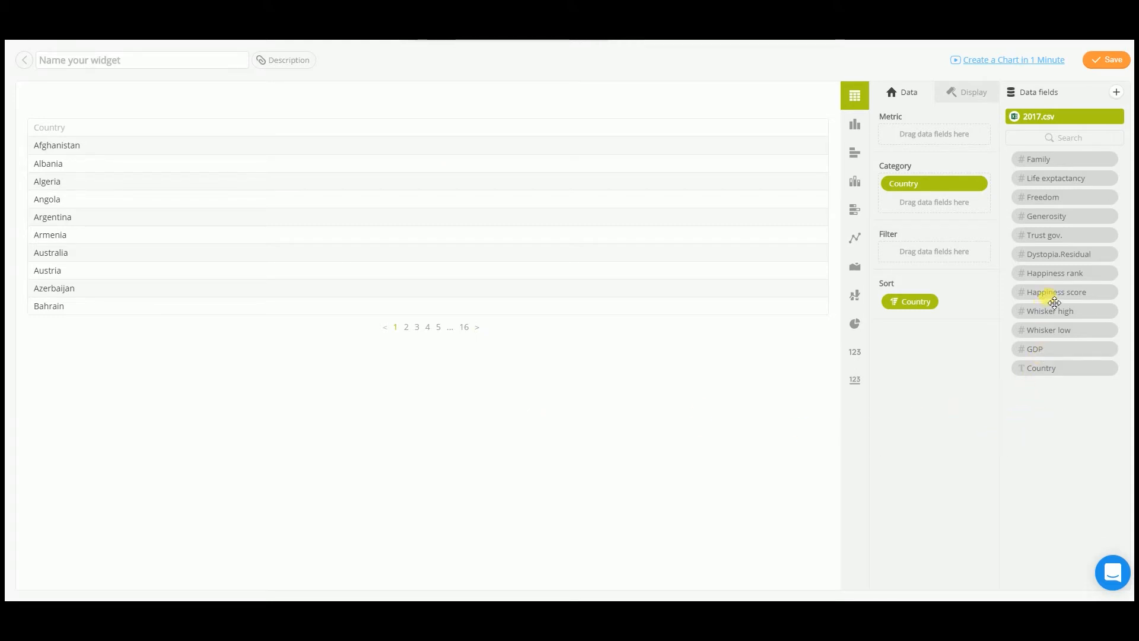
pyautogui.moveTo(1060, 277); pyautogui.dragTo(928, 136)
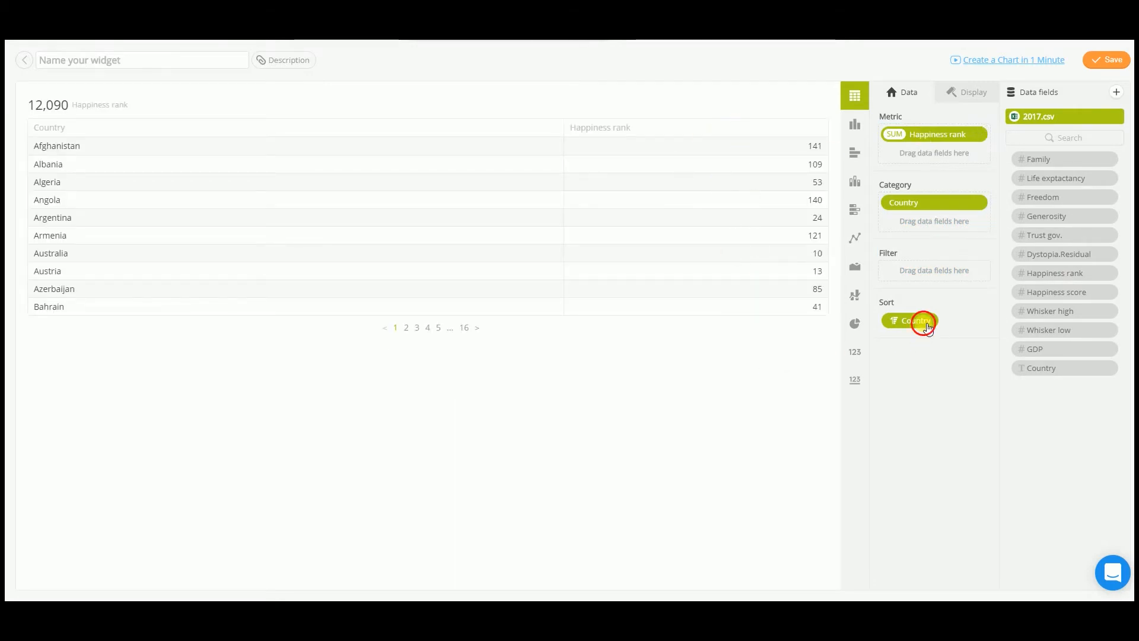
# Step: Sort the table by SUM(Happiness rank) in ascending order
pyautogui.click(921, 321)
pyautogui.click(829, 315)
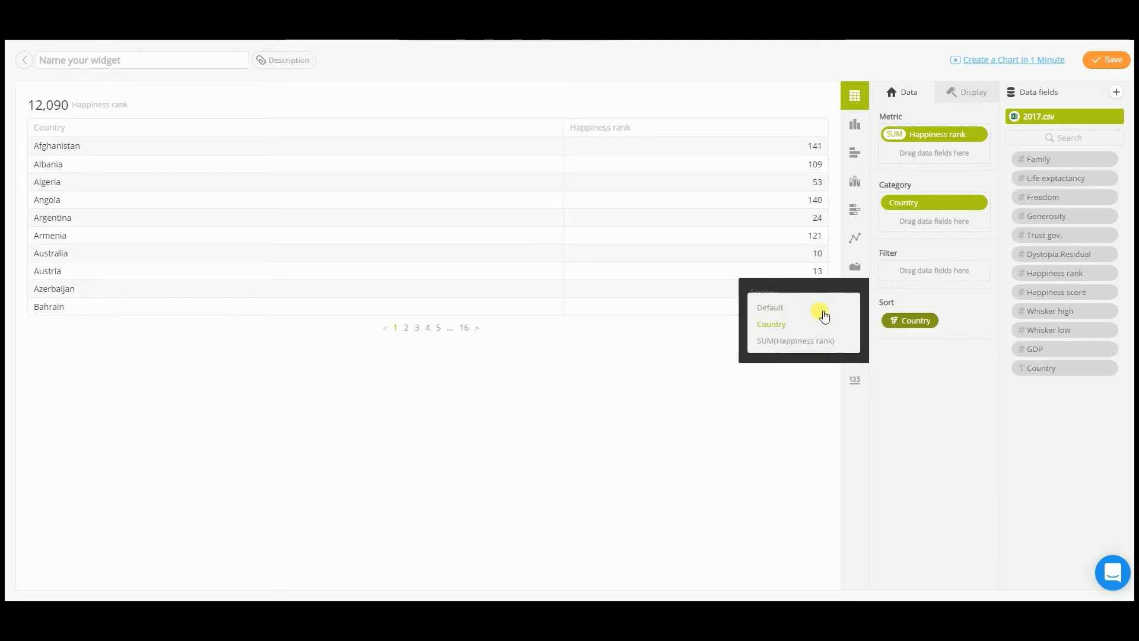
pyautogui.click(759, 339)
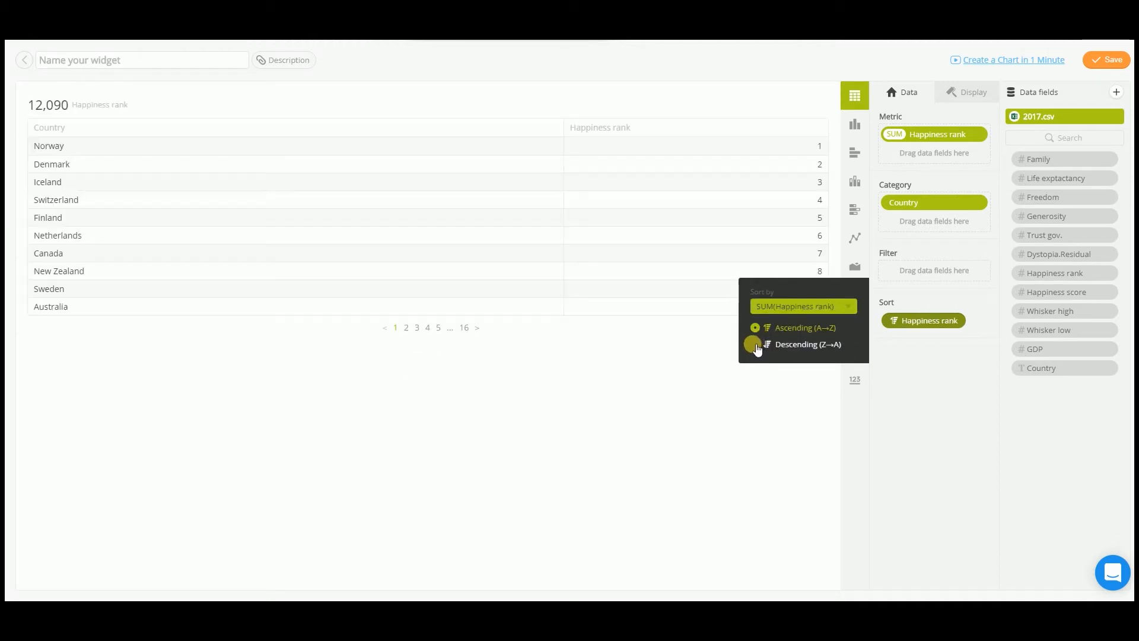
pyautogui.click(926, 428)
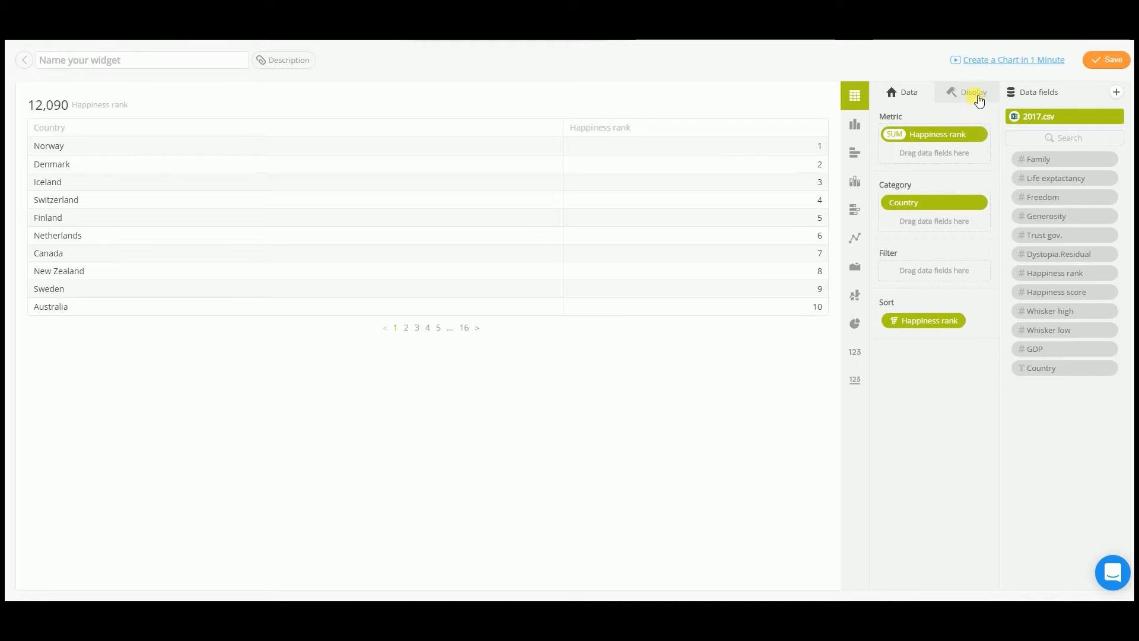
# Step: Turn off the summary value in the table's display settings and look through the remaining options
pyautogui.click(978, 98)
pyautogui.click(888, 136)
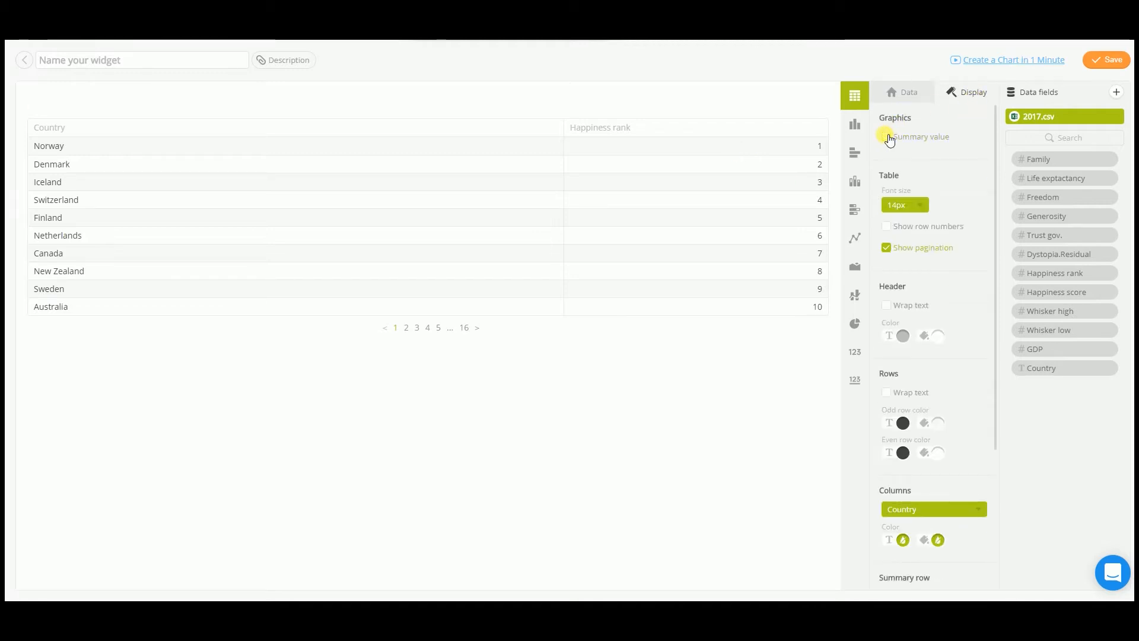
pyautogui.scroll(-3, 958, 273)
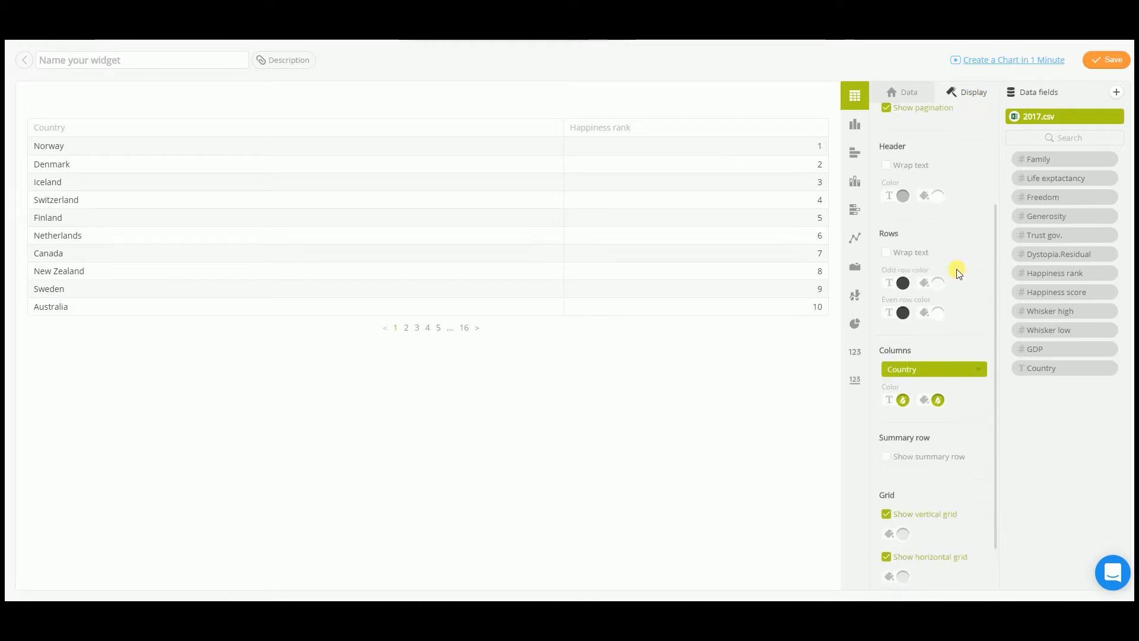
pyautogui.scroll(3, 958, 273)
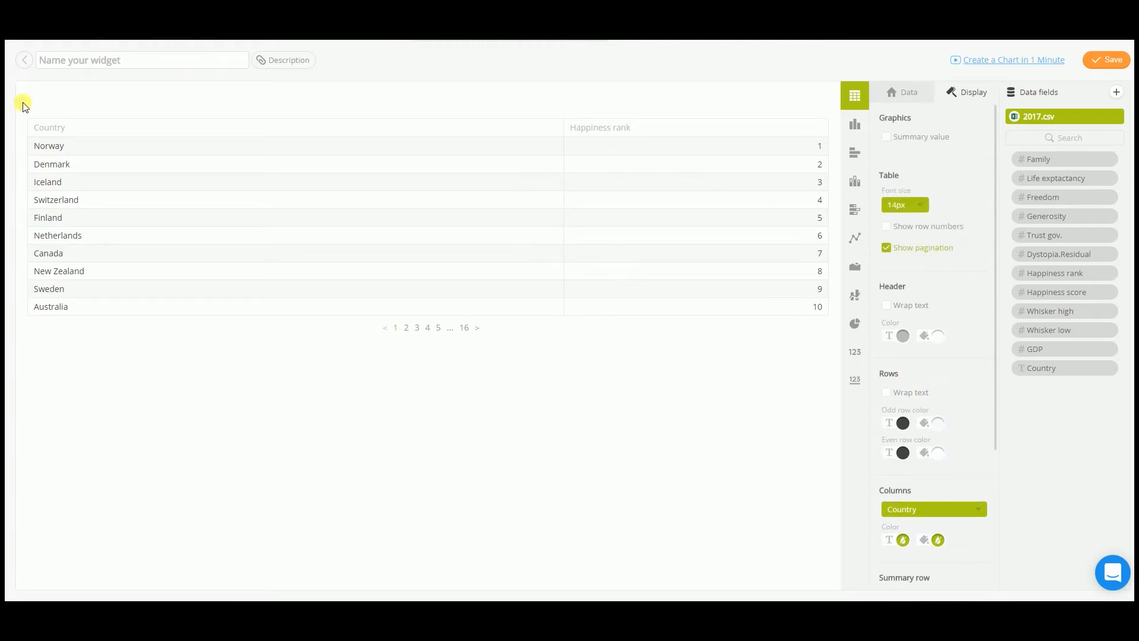
# Step: Name the widget "Top 10 - Happiest countries" and save it to the dashboard
pyautogui.click(121, 65)
pyautogui.write('Top 1')
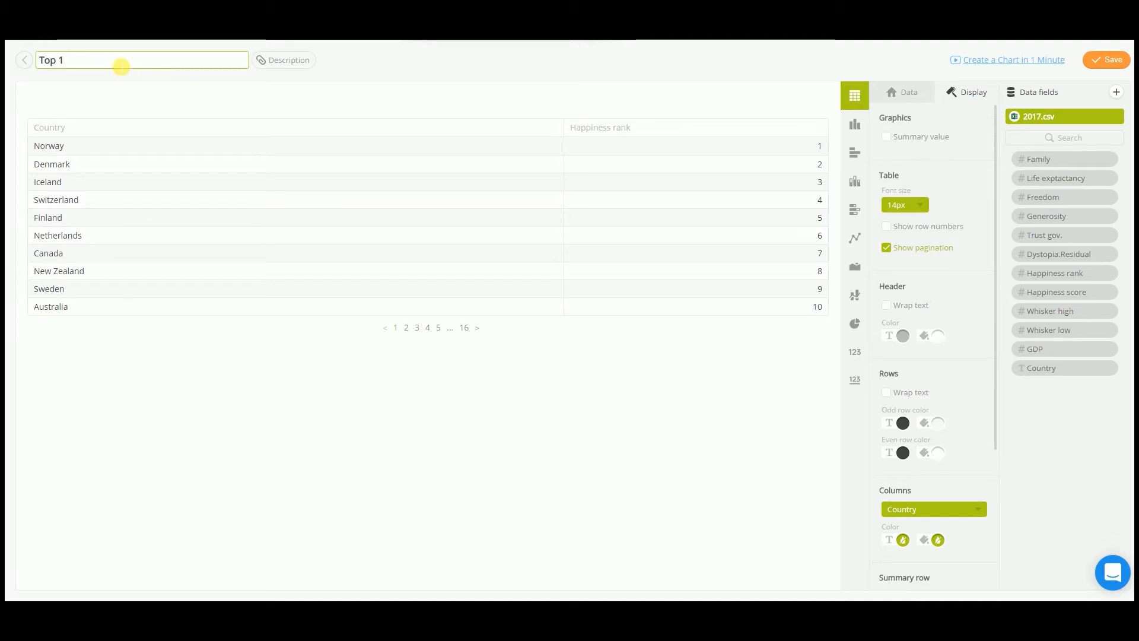
pyautogui.write('0 - Happiest countries')
pyautogui.press('Return')
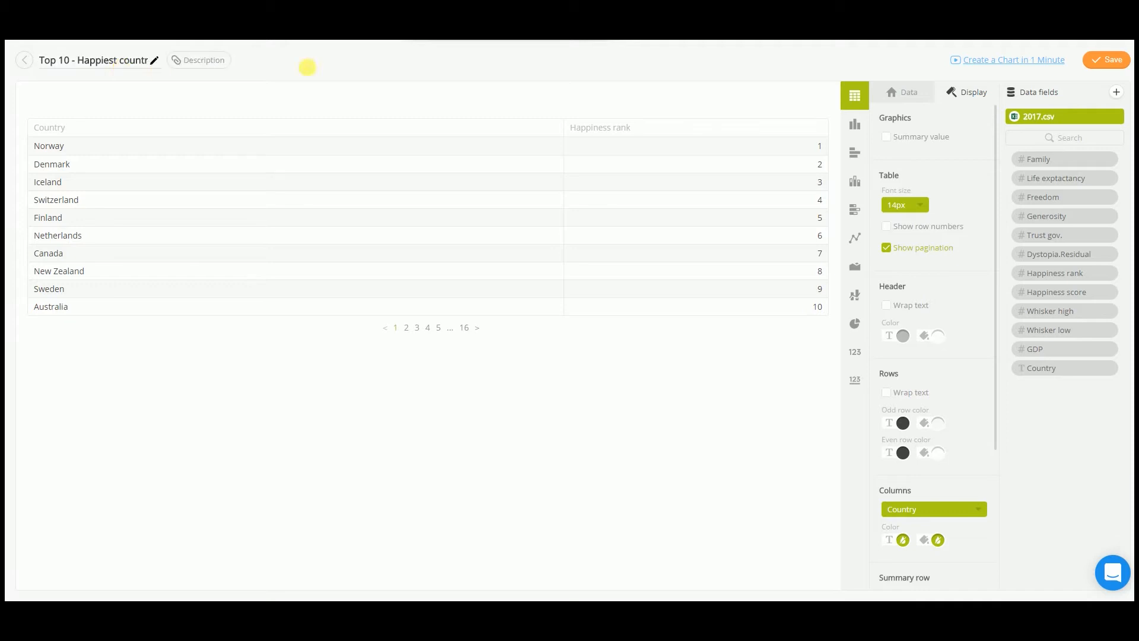
pyautogui.click(1119, 63)
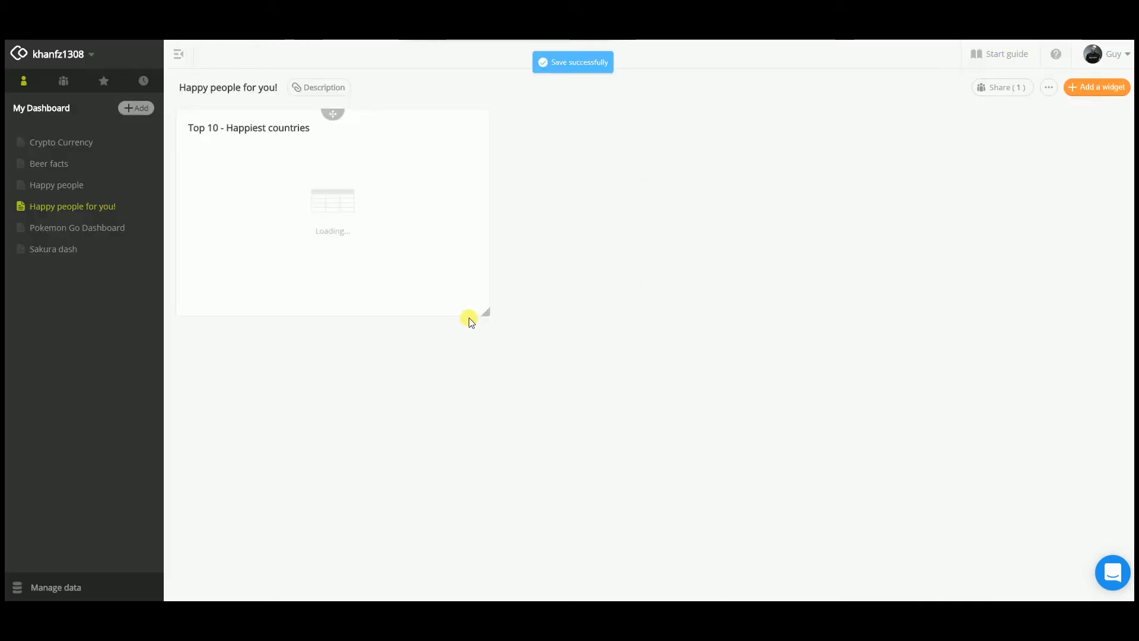
# Step: Resize the happiest countries widget to be narrower and tall enough to fit all ten rows
pyautogui.moveTo(490, 316); pyautogui.dragTo(463, 401)
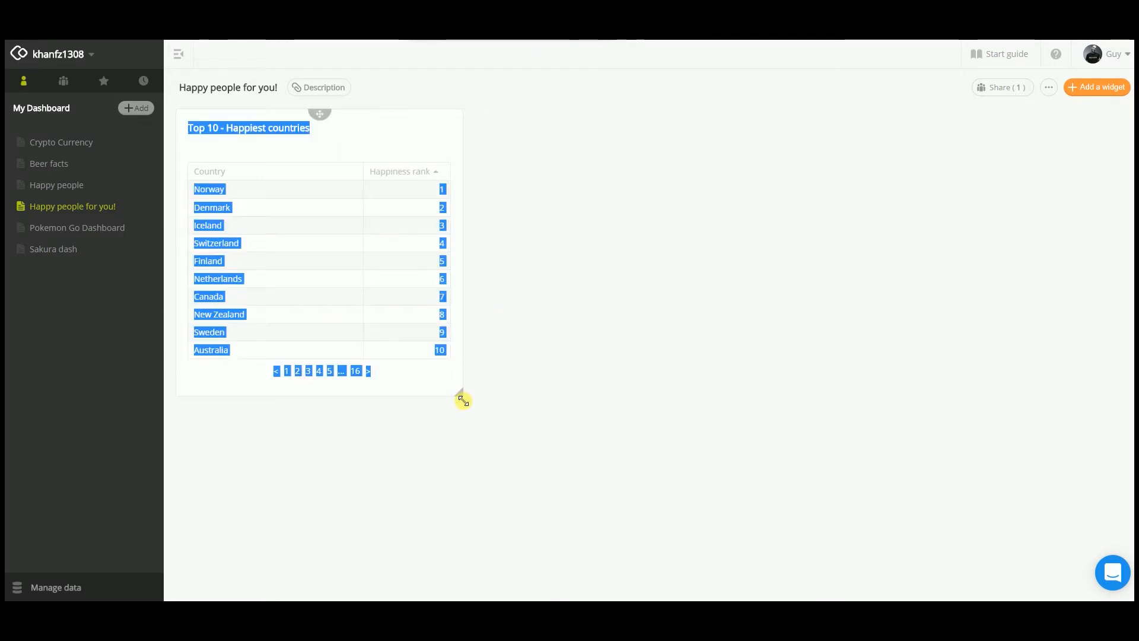
pyautogui.click(516, 348)
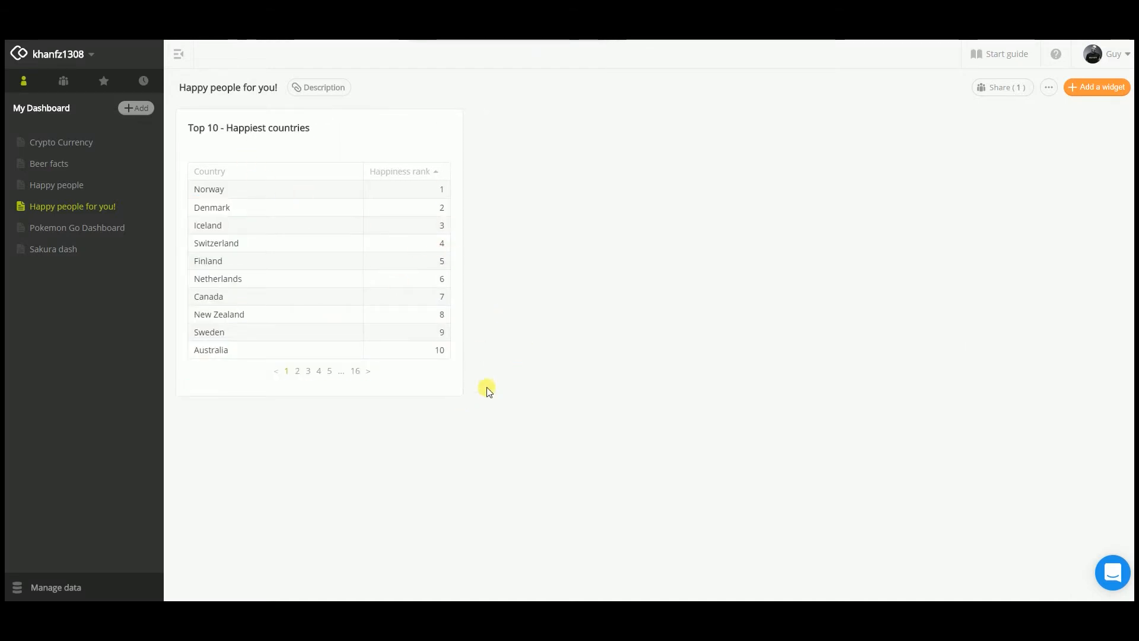
pyautogui.moveTo(465, 398); pyautogui.dragTo(412, 399)
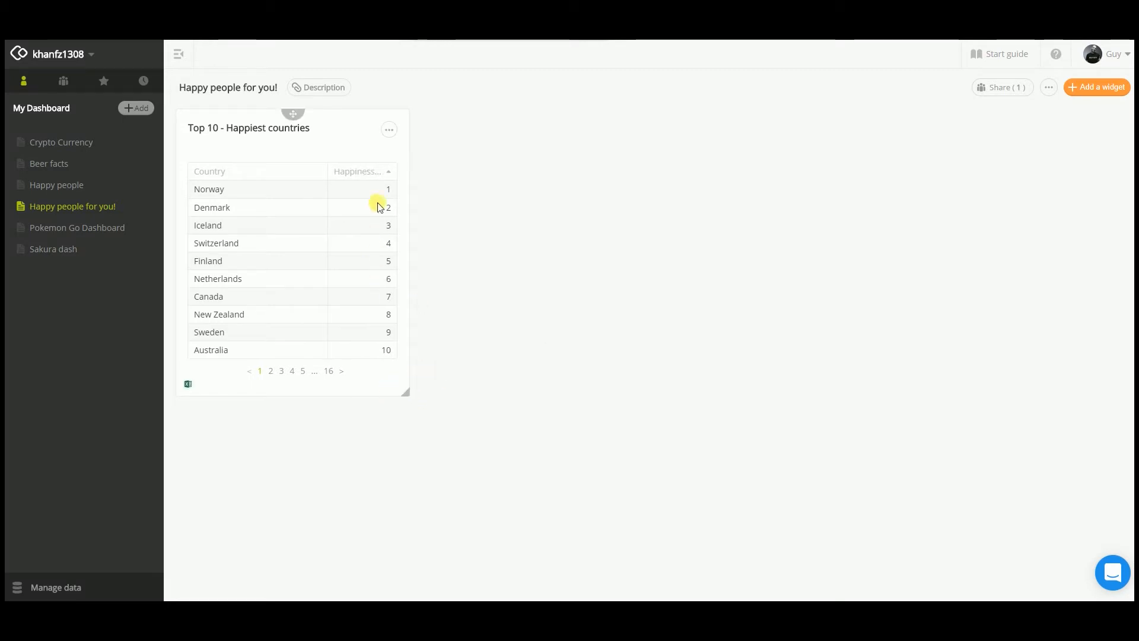
# Step: Duplicate the "Top 10 - Happiest countries" widget and open the copy for editing
pyautogui.click(389, 131)
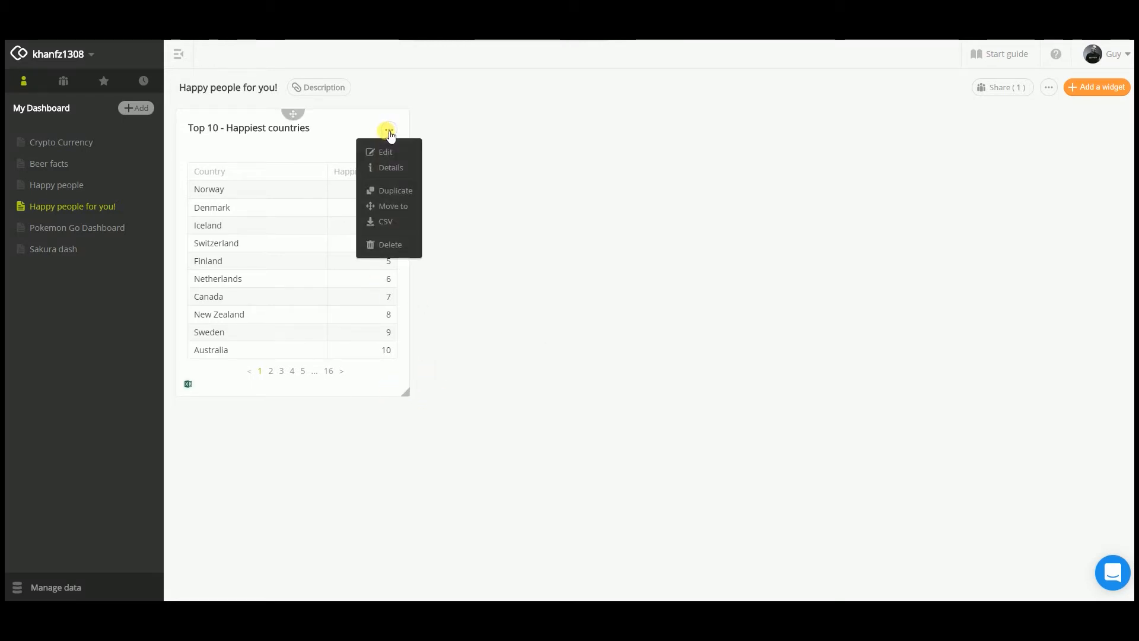
pyautogui.click(398, 189)
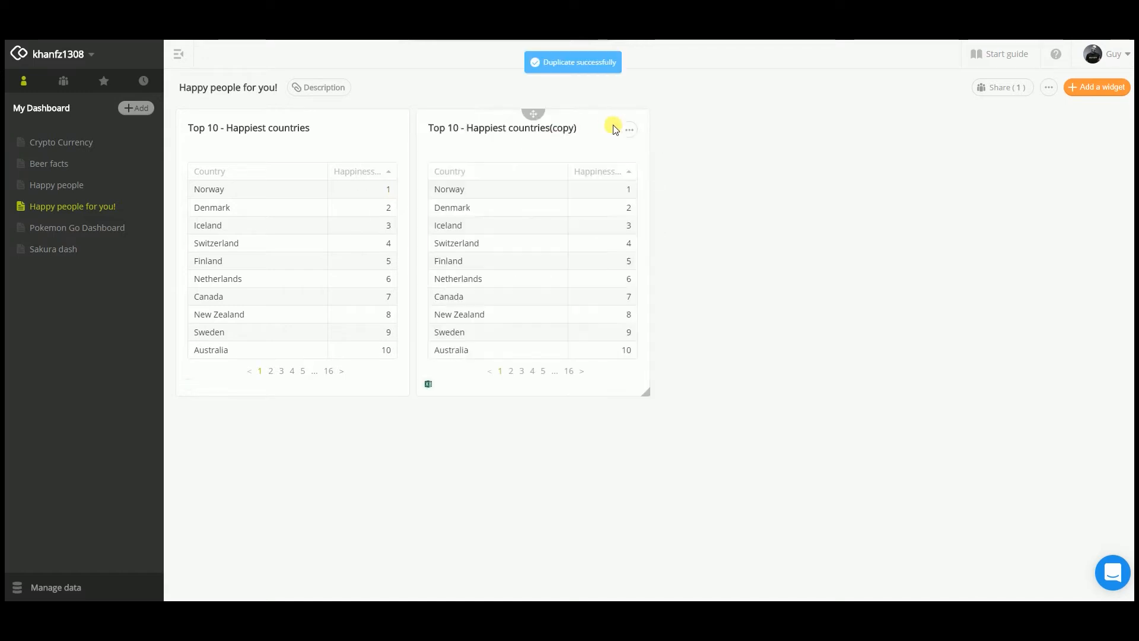
pyautogui.click(629, 129)
pyautogui.click(628, 152)
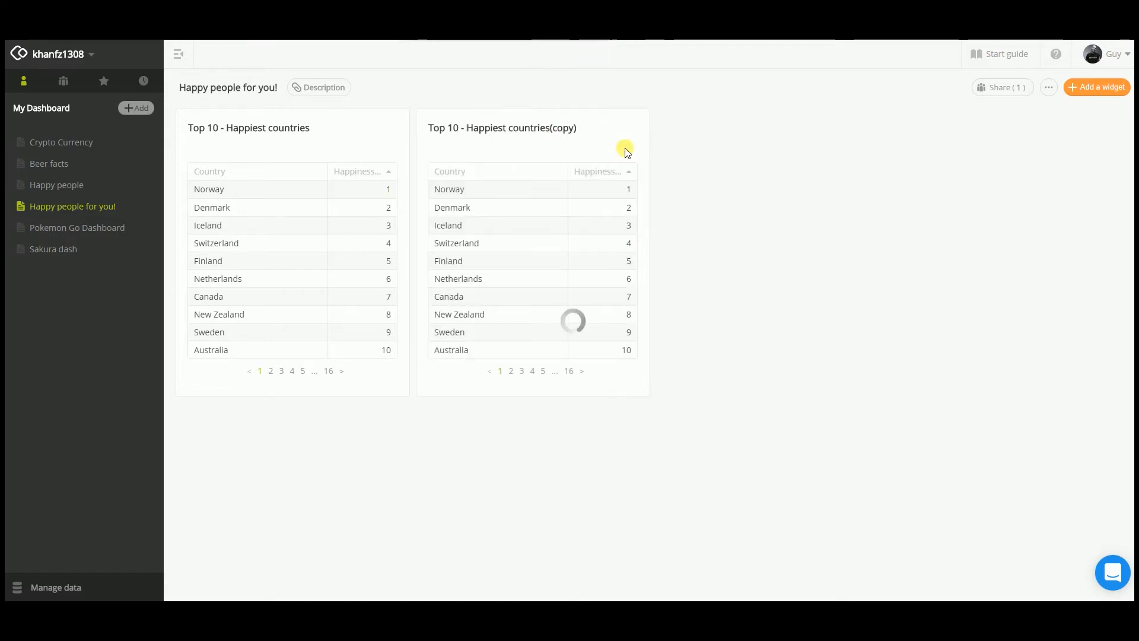
# Step: Rename the copied widget as "Top 10 - Unhappiest countries"
pyautogui.click(172, 61)
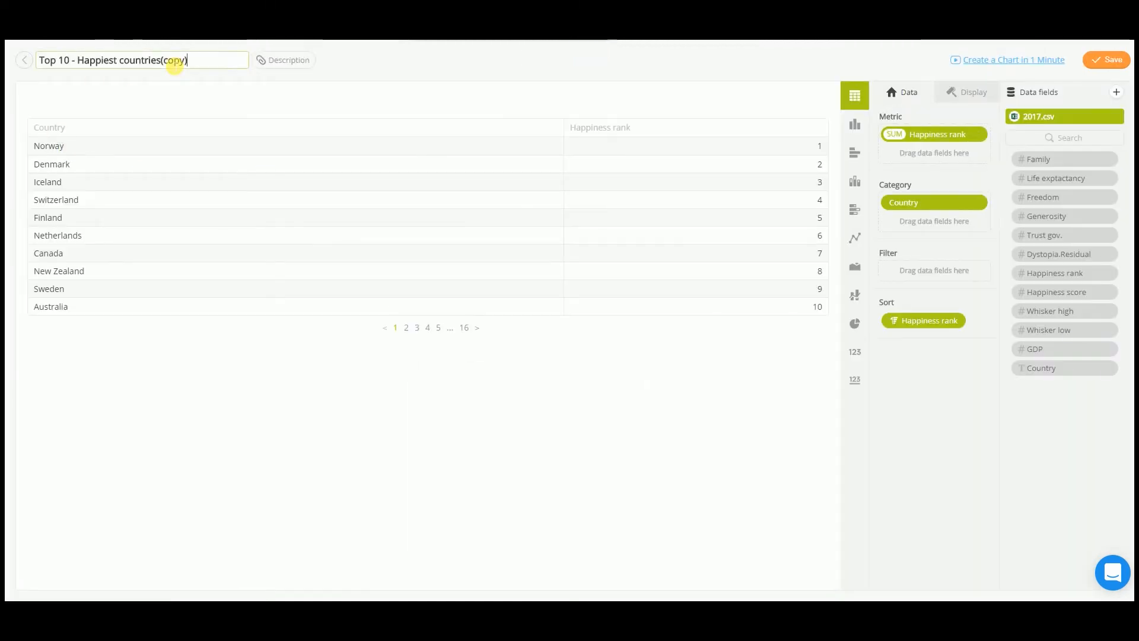
pyautogui.press('BackSpace')
pyautogui.press('BackSpace')
pyautogui.press('BackSpace')
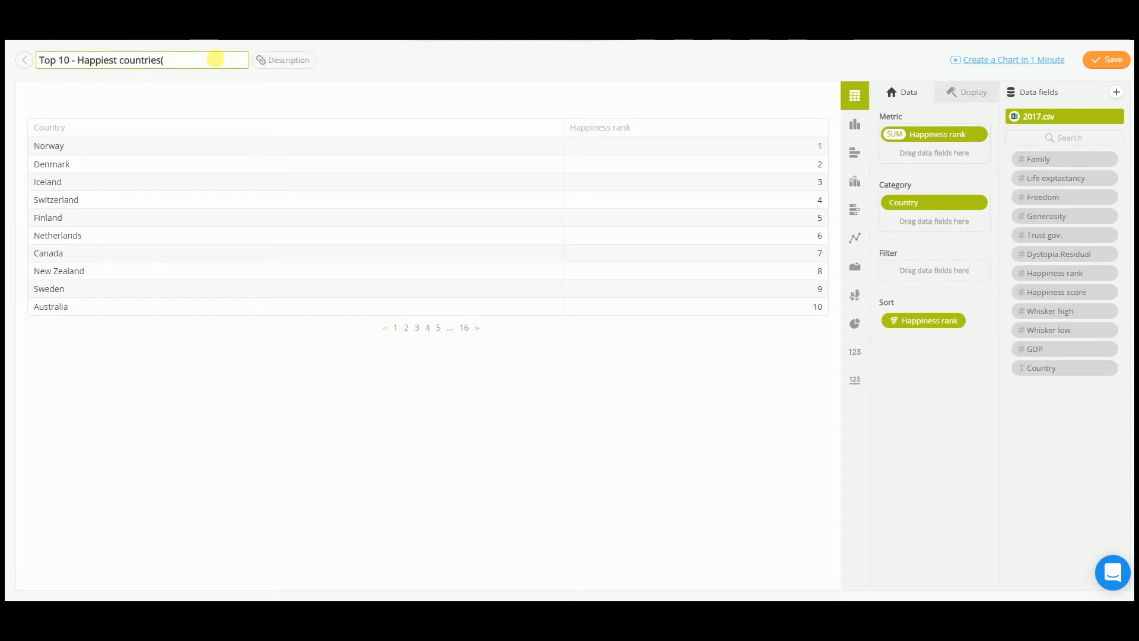
pyautogui.press('BackSpace')
pyautogui.write('Unh')
pyautogui.press('Return')
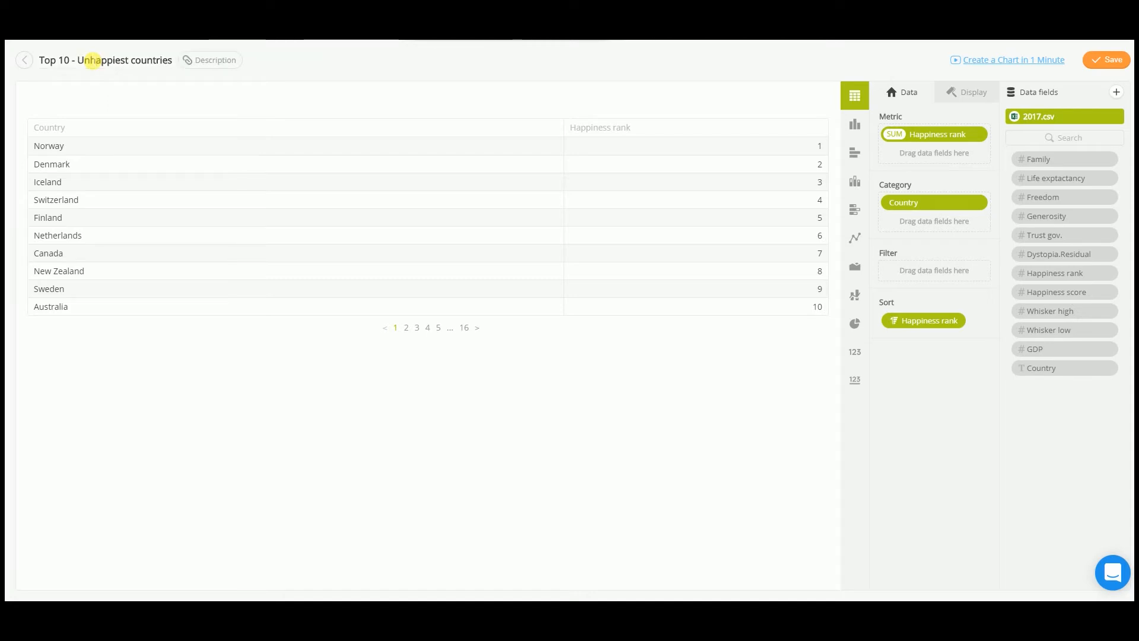
# Step: Change the Happiness rank sort to descending and save the unhappiest countries widget
pyautogui.click(953, 323)
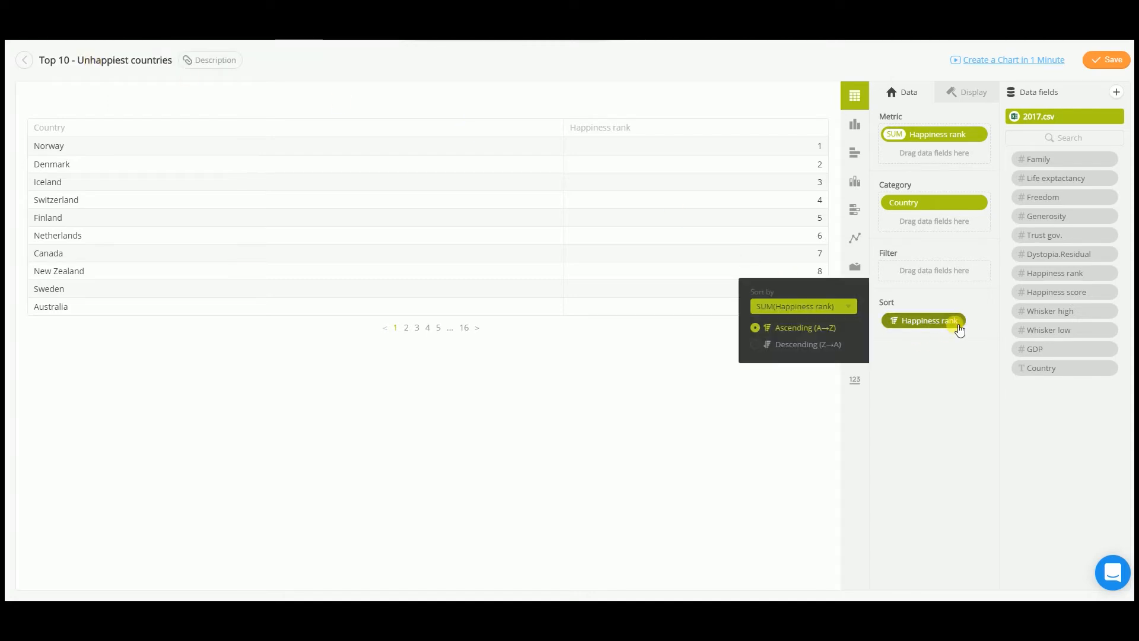
pyautogui.click(838, 349)
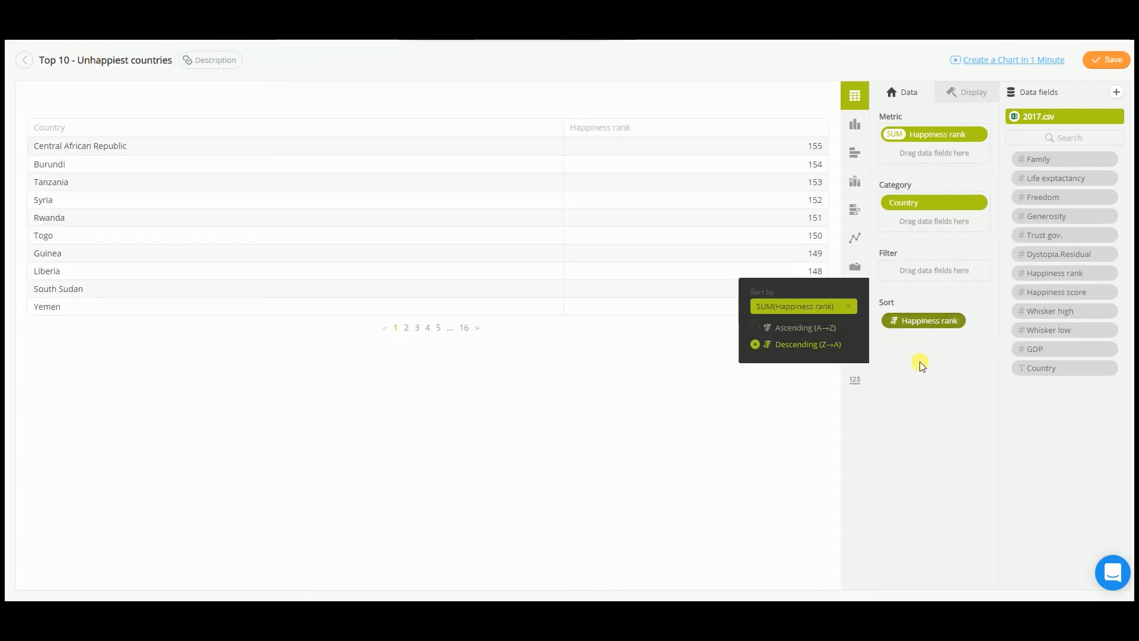
pyautogui.click(925, 411)
pyautogui.click(1107, 60)
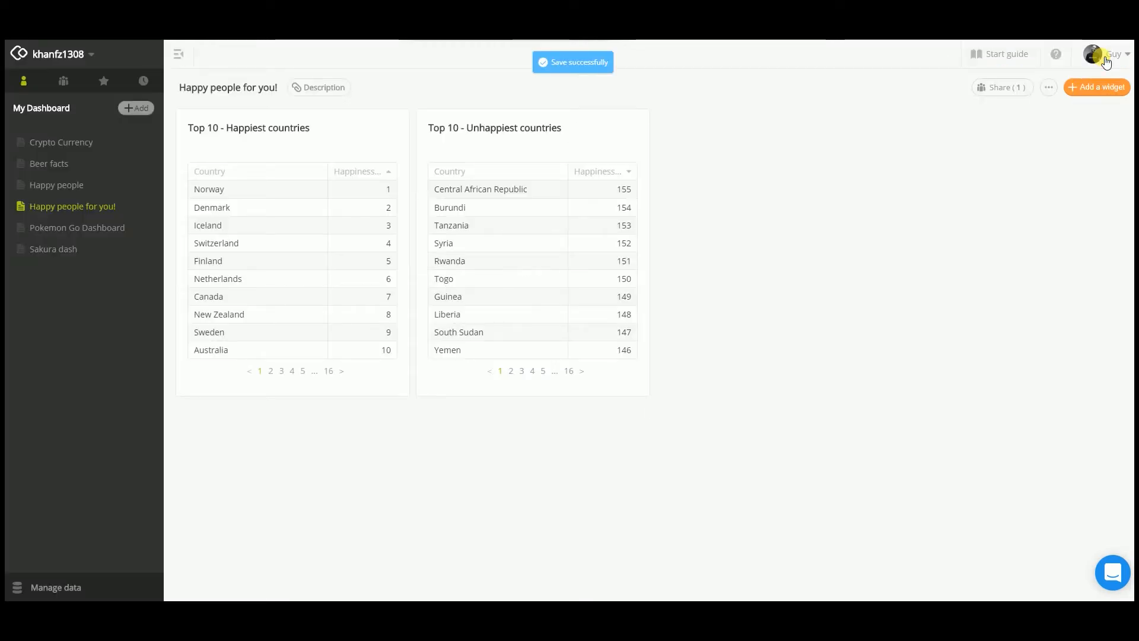
# Step: Add a new chart widget to the dashboard using the Excel/CSV data source
pyautogui.click(1105, 87)
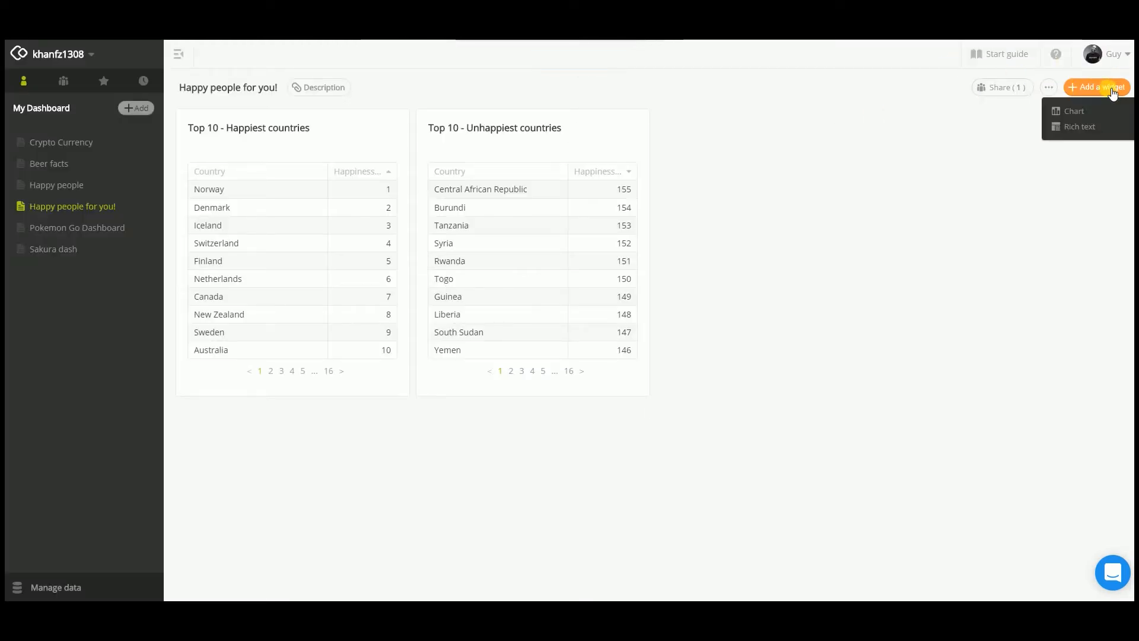
pyautogui.click(1072, 111)
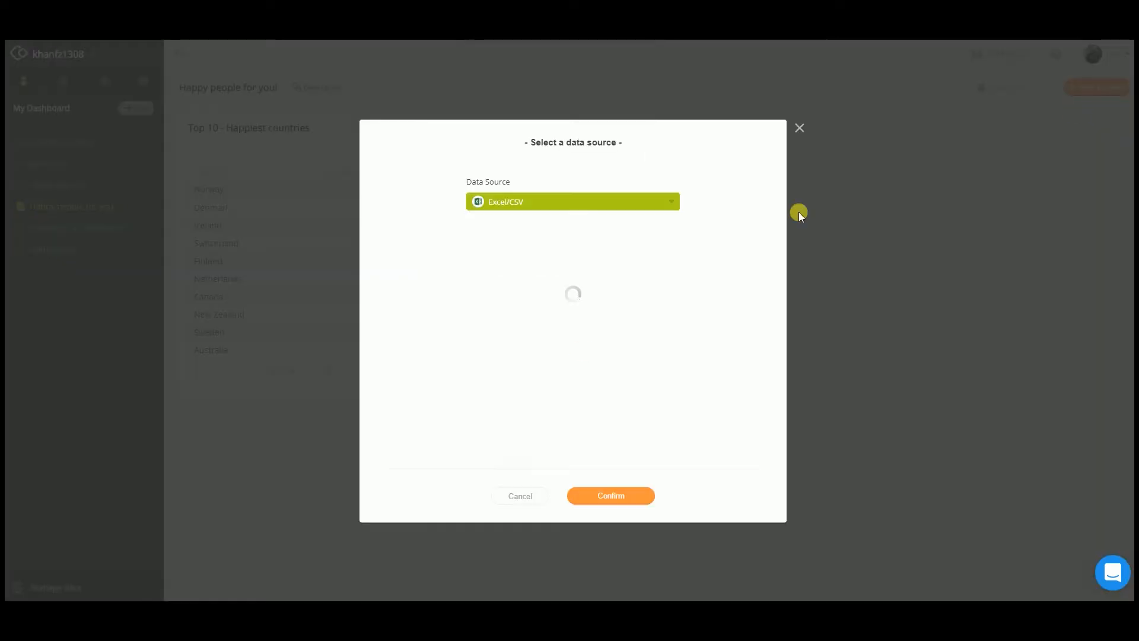
pyautogui.click(628, 495)
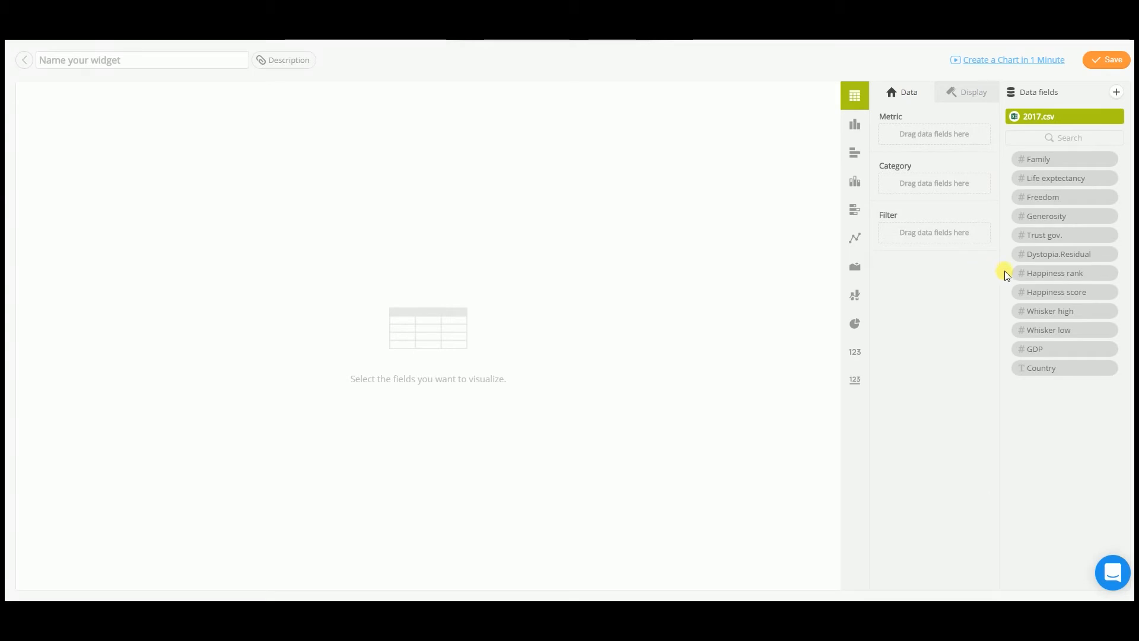
# Step: Add the Life exptectancy field as the widget's metric and summarize it by MAX
pyautogui.moveTo(1060, 187); pyautogui.dragTo(928, 140)
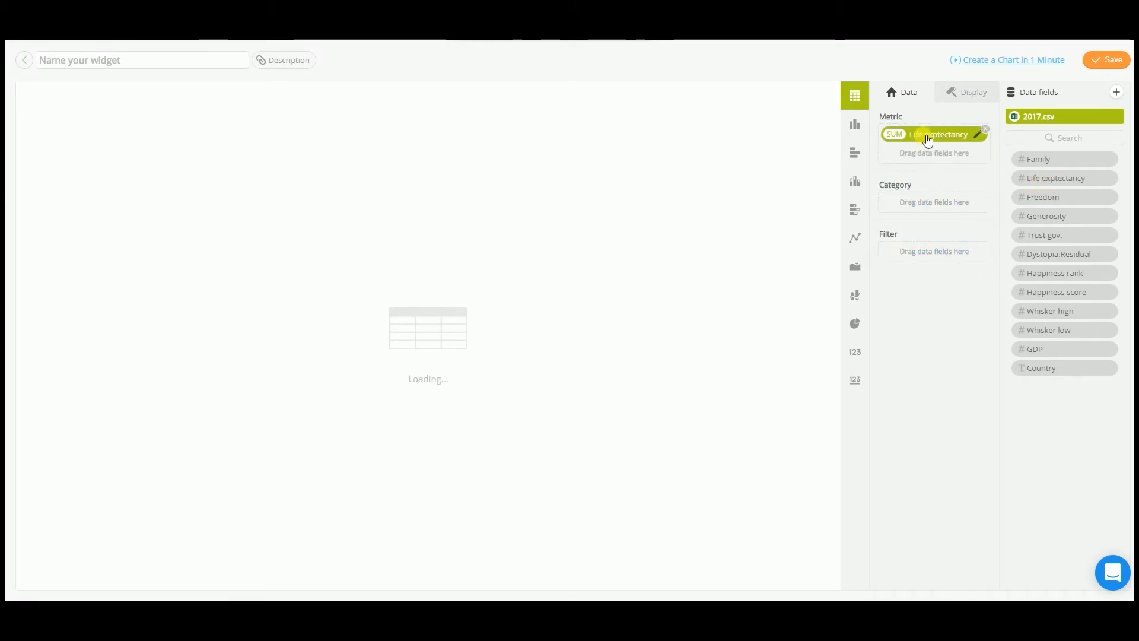
pyautogui.click(896, 136)
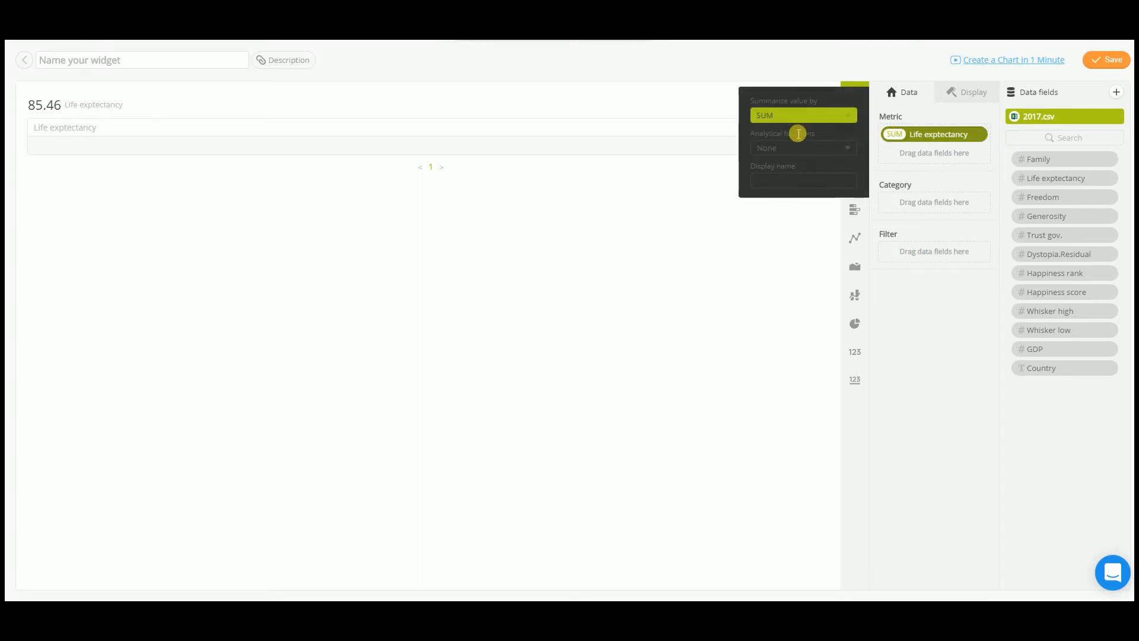
pyautogui.click(793, 117)
pyautogui.click(764, 149)
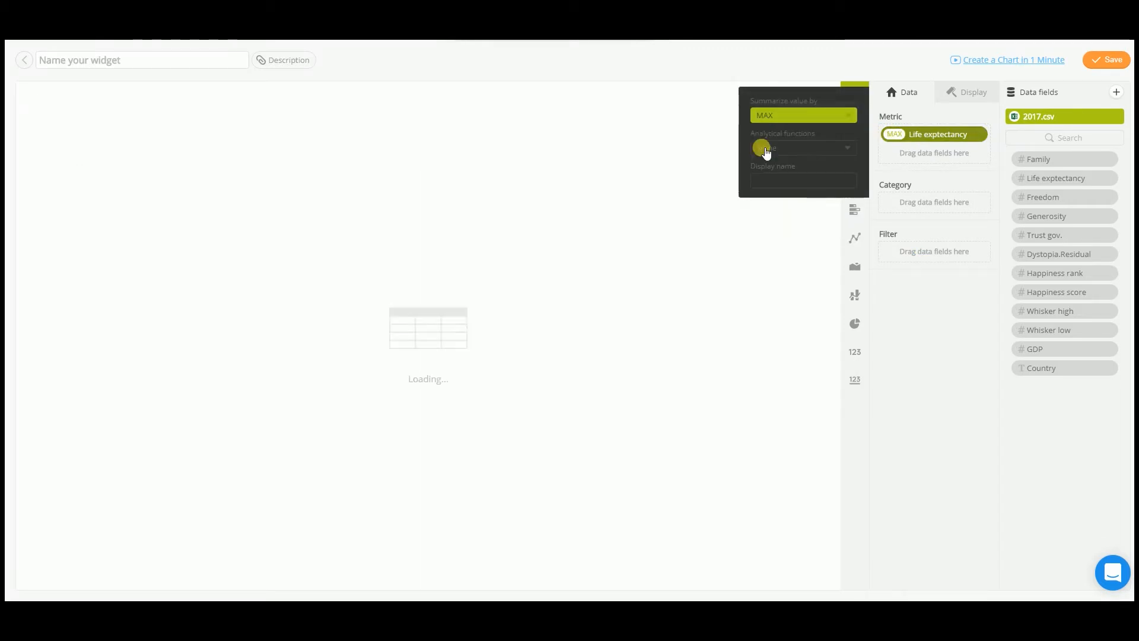
# Step: Add Country as the category and sort the table by MAX(Life exptectancy) in descending order
pyautogui.rightClick(962, 395)
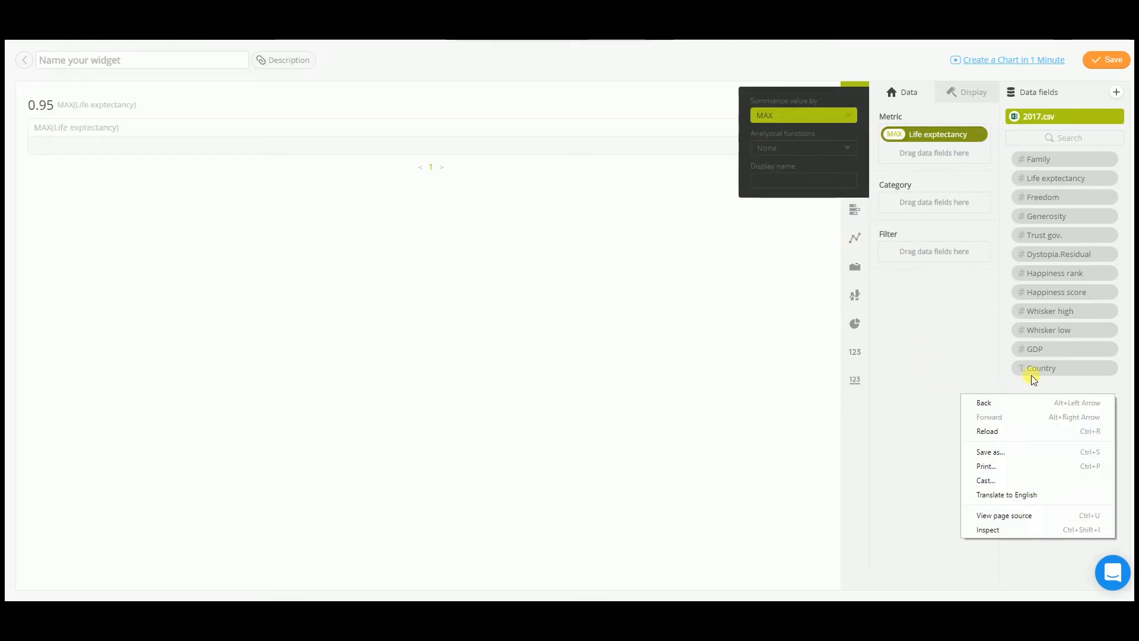
pyautogui.click(1036, 371)
pyautogui.moveTo(1037, 368); pyautogui.dragTo(907, 206)
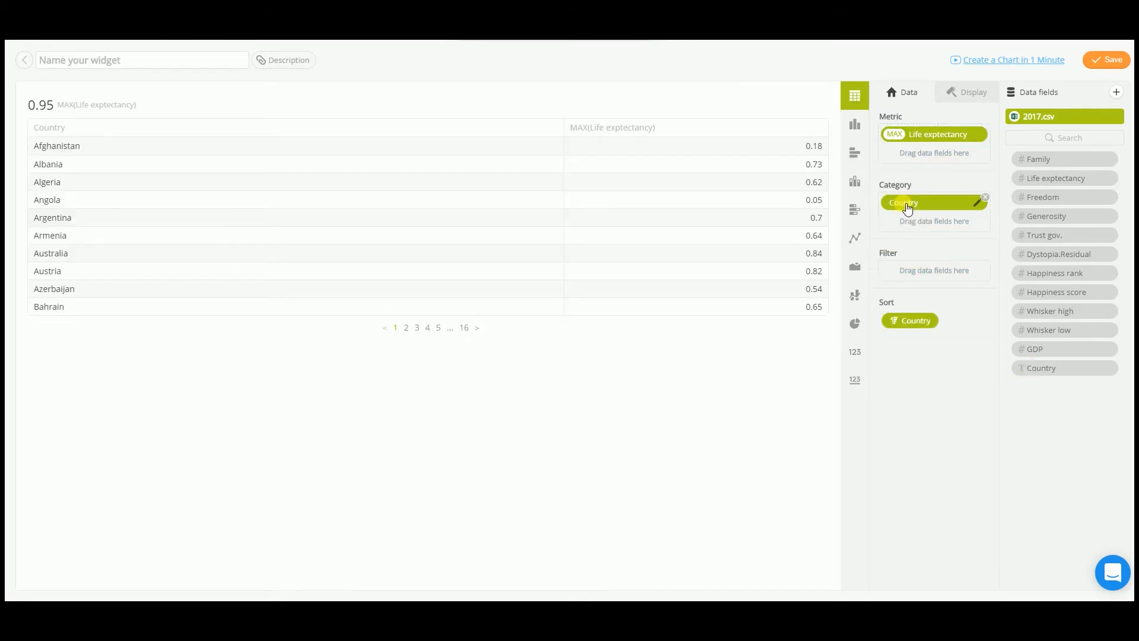
pyautogui.click(911, 320)
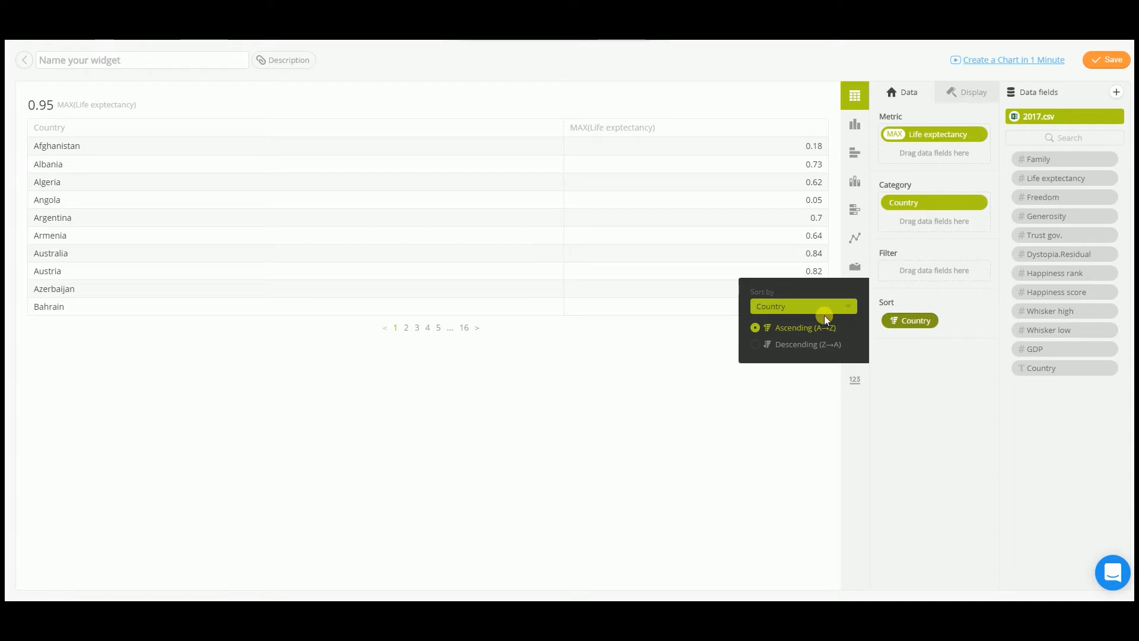
pyautogui.click(816, 306)
pyautogui.click(776, 341)
pyautogui.click(780, 344)
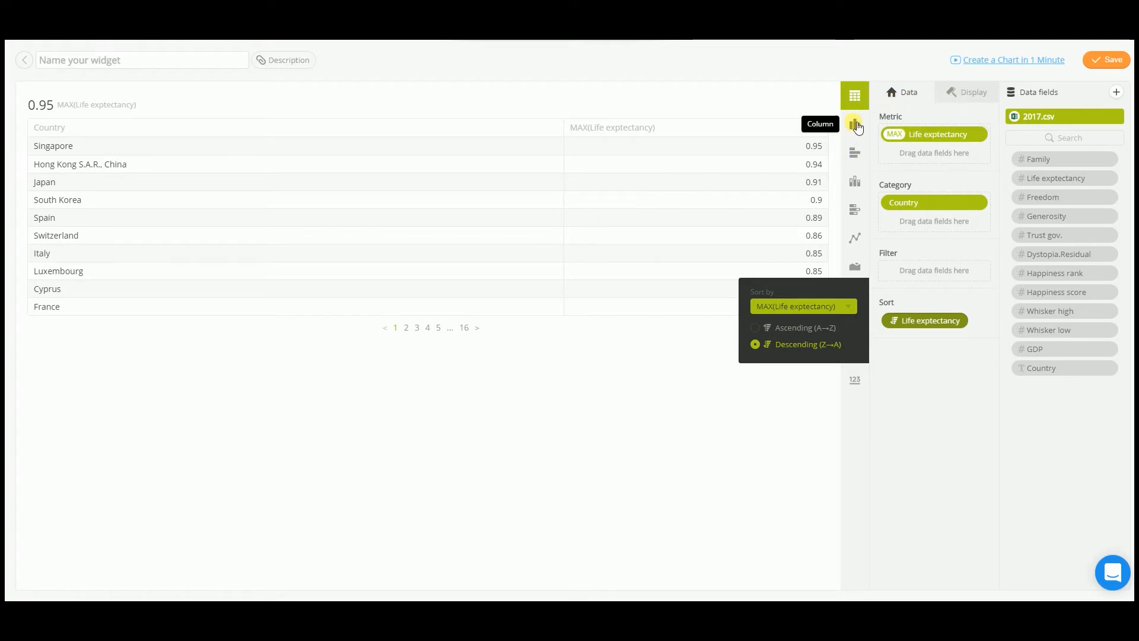
# Step: Convert the table to a column chart limited to 20 X-axis items, with the summary value hidden
pyautogui.click(856, 126)
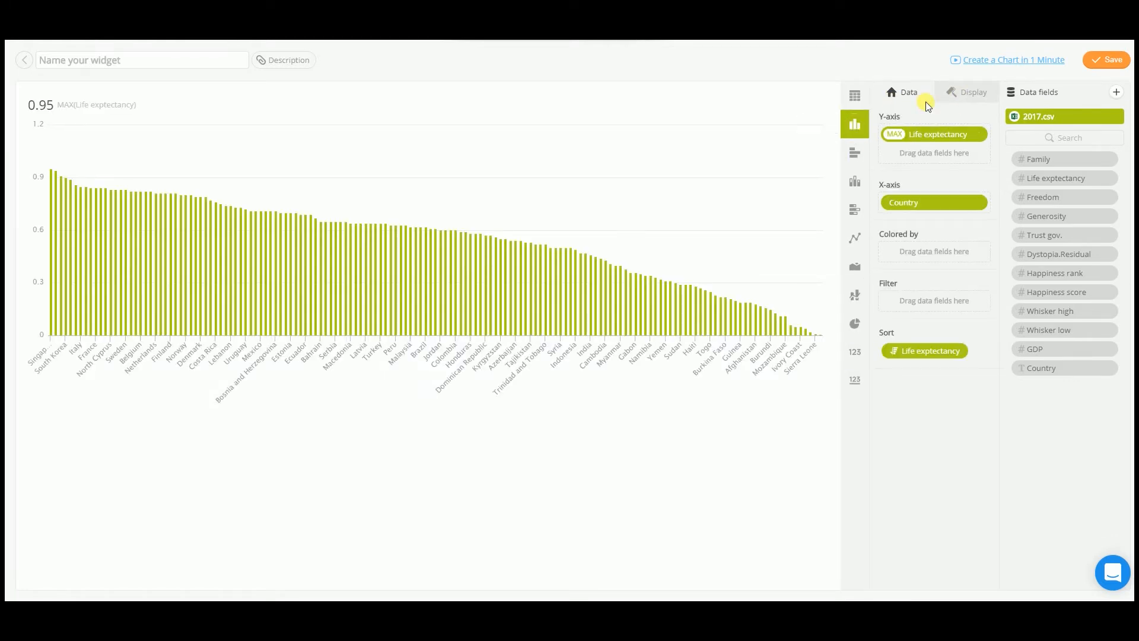
pyautogui.click(967, 92)
pyautogui.click(905, 242)
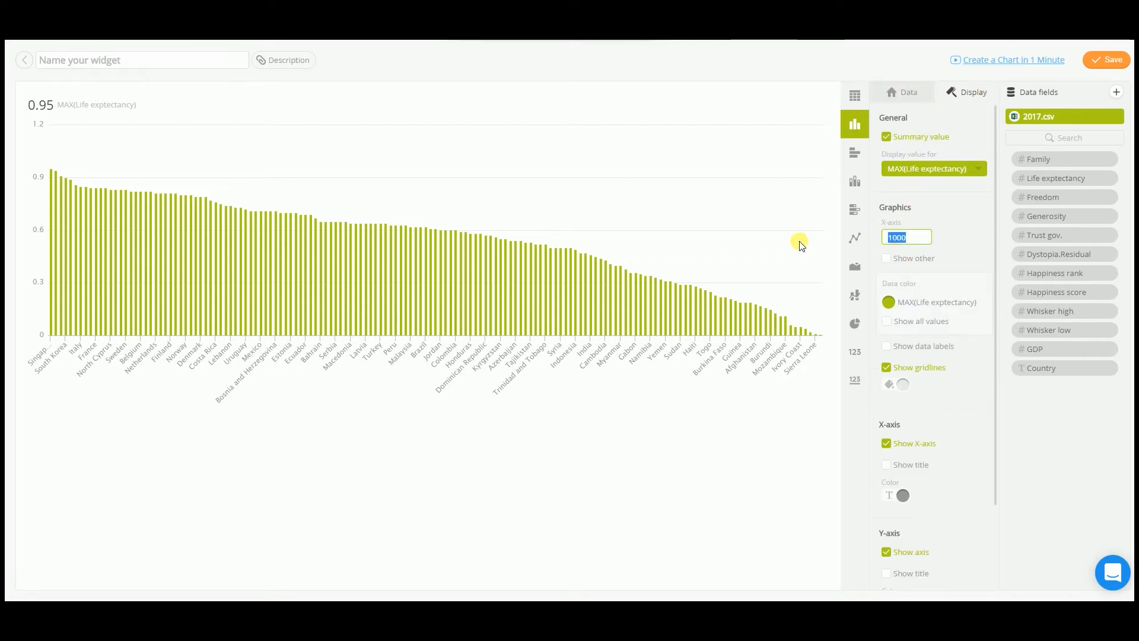
pyautogui.write('20')
pyautogui.press('Return')
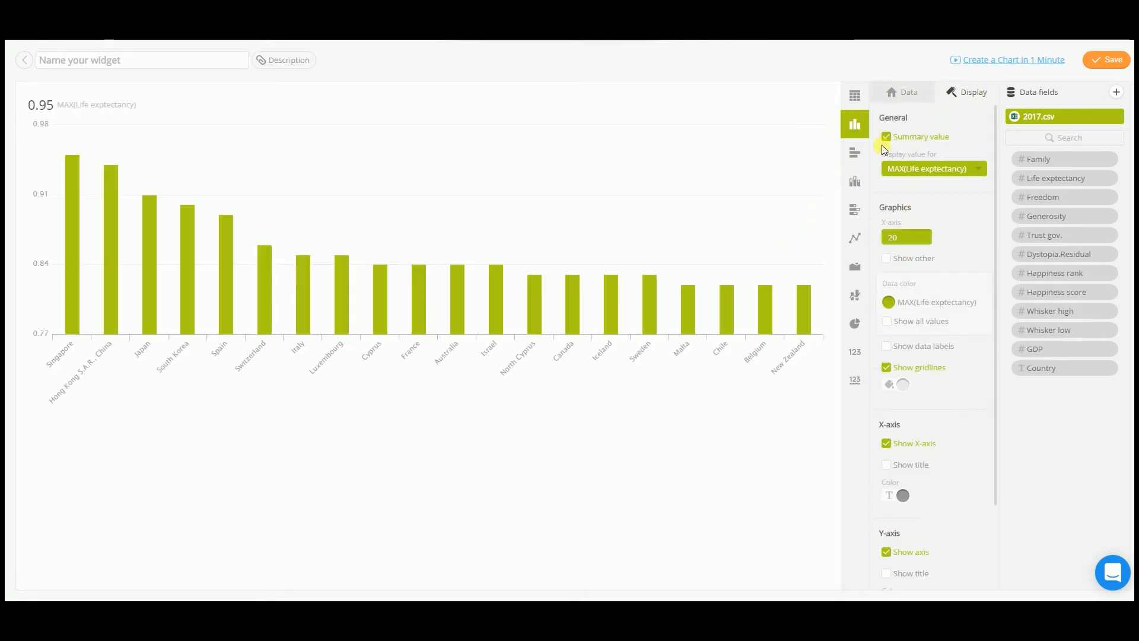
pyautogui.click(887, 137)
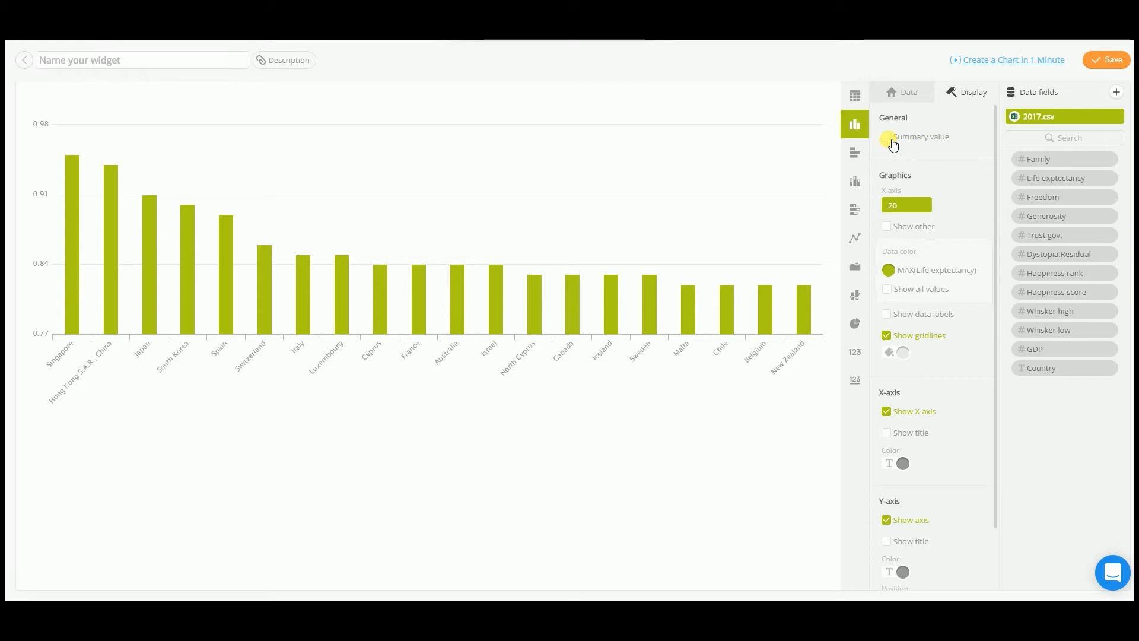
# Step: Name the column chart widget "Top 20 - Life expectancy"
pyautogui.click(173, 68)
pyautogui.write('To')
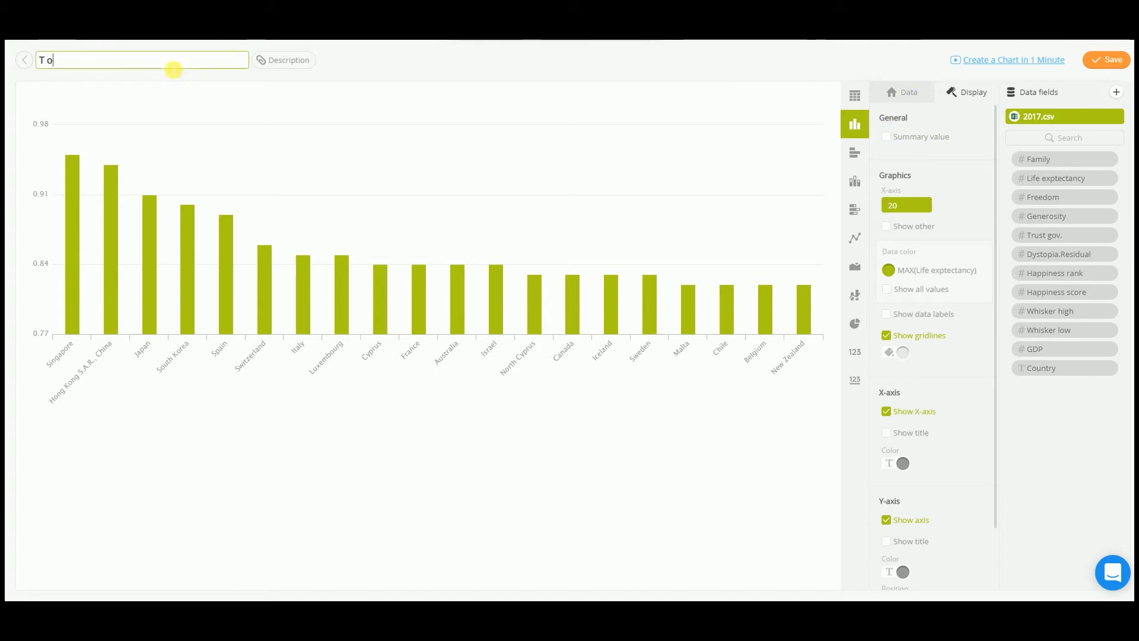
pyautogui.write('p 20 - Life exp')
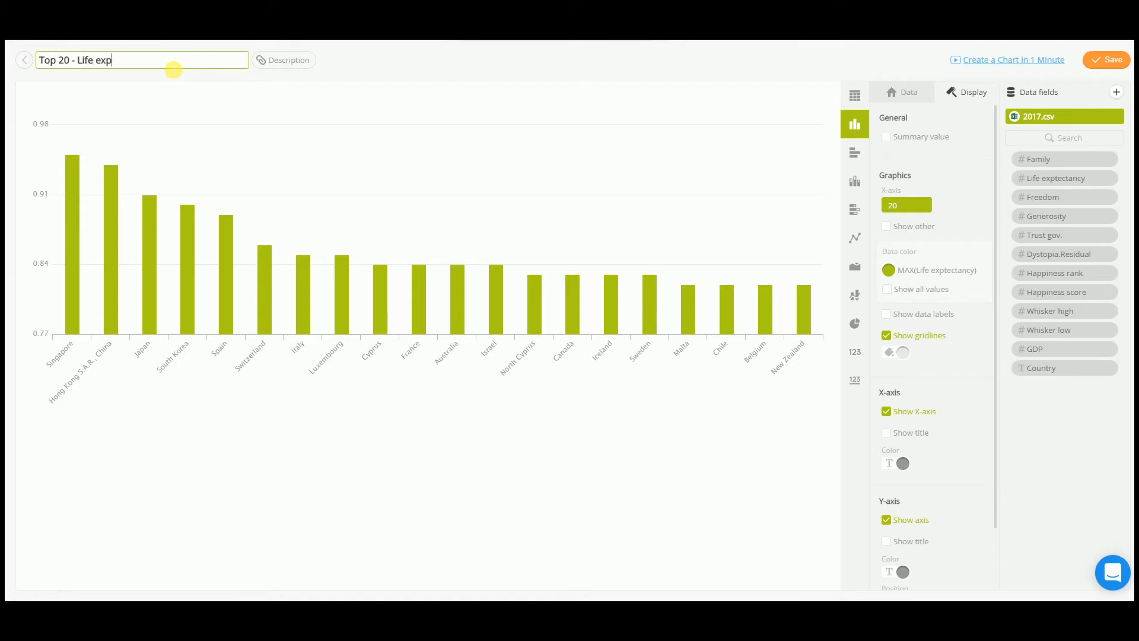
pyautogui.write('ancy')
pyautogui.press('Return')
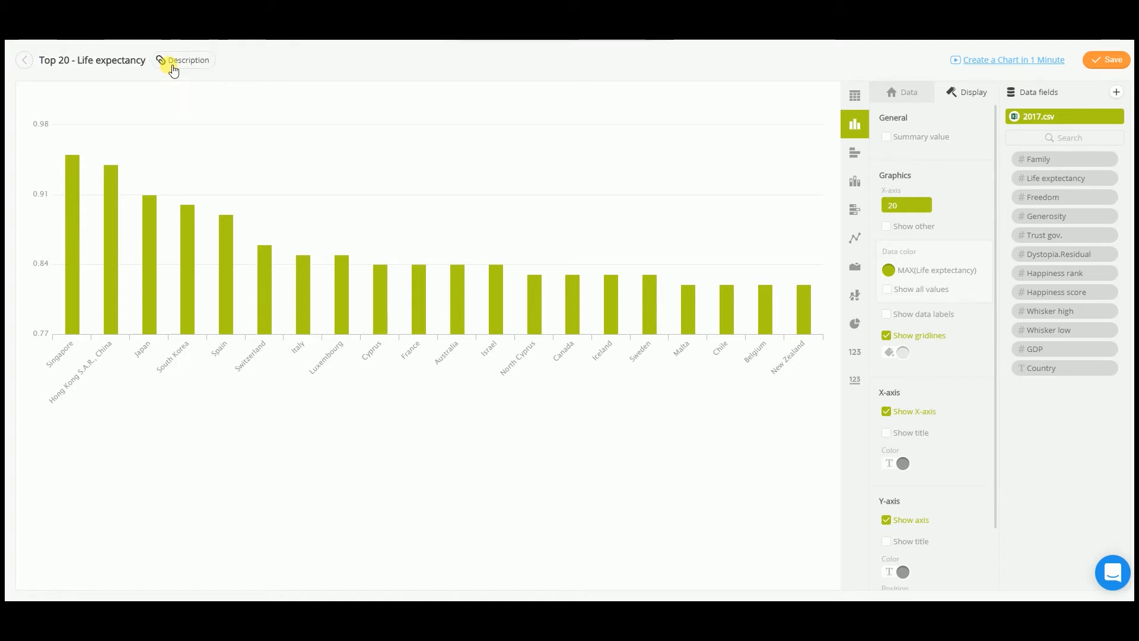
# Step: Save the life expectancy widget and enlarge it to fill the space beside the unhappiest countries table
pyautogui.click(1107, 59)
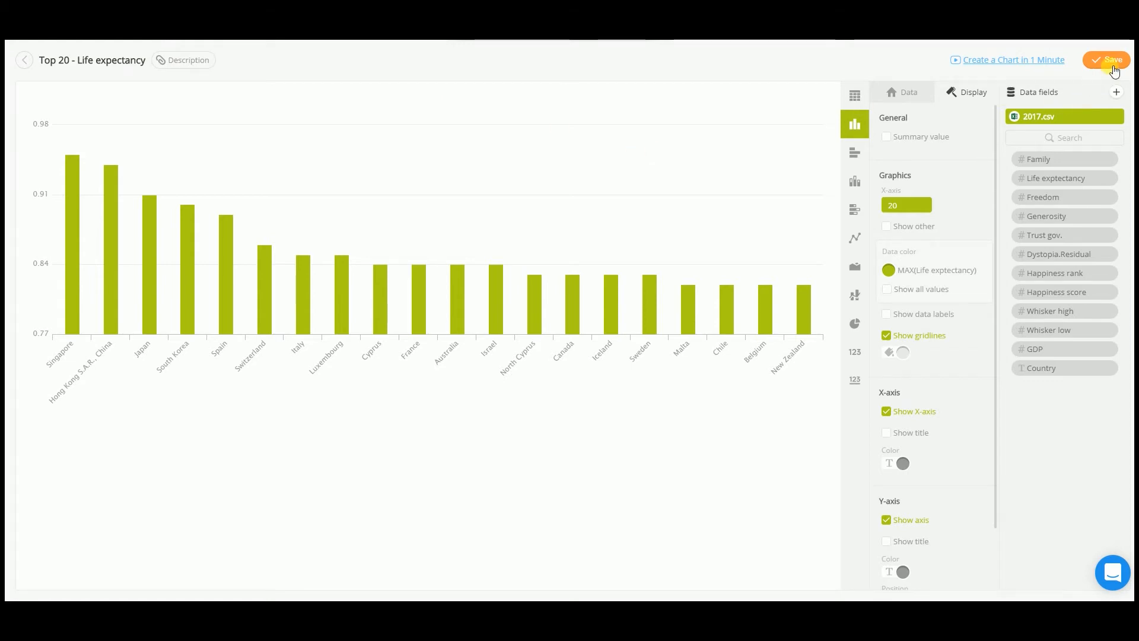
pyautogui.moveTo(971, 316); pyautogui.dragTo(1111, 389)
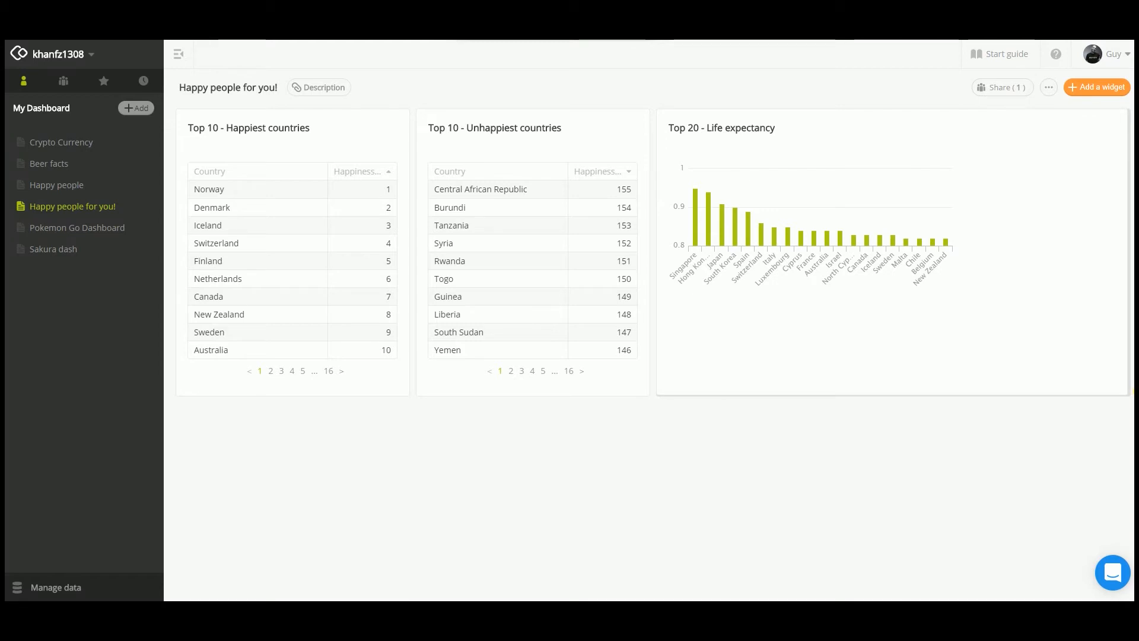
# Step: Add another chart widget from the Excel/CSV data source and set its type to area chart
pyautogui.click(1100, 89)
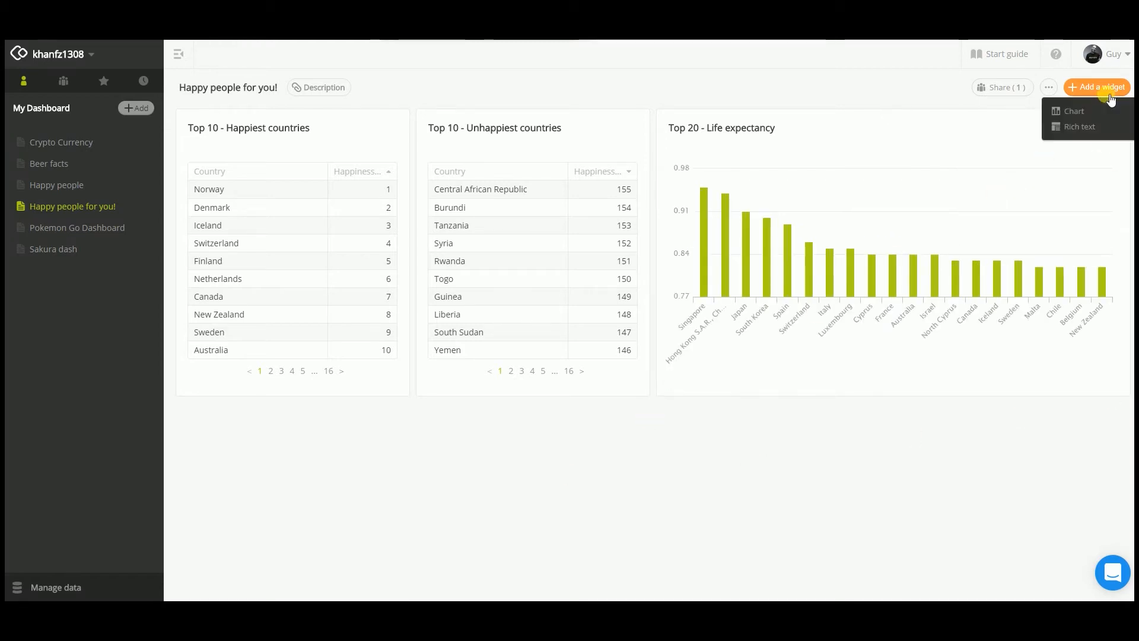
pyautogui.click(1059, 109)
pyautogui.click(619, 497)
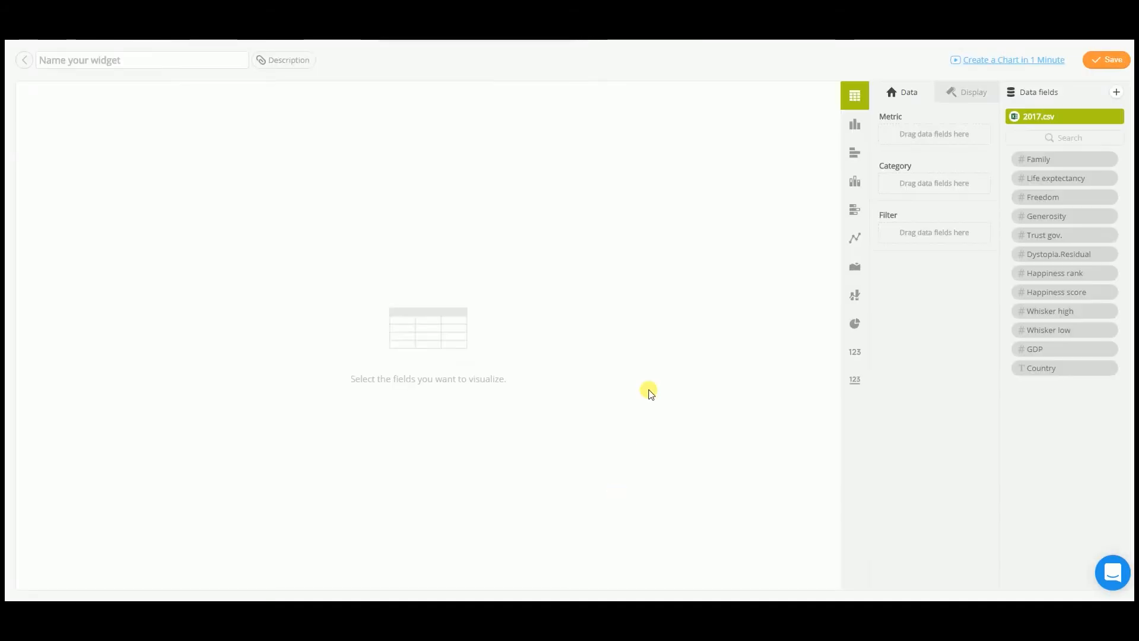
pyautogui.click(862, 277)
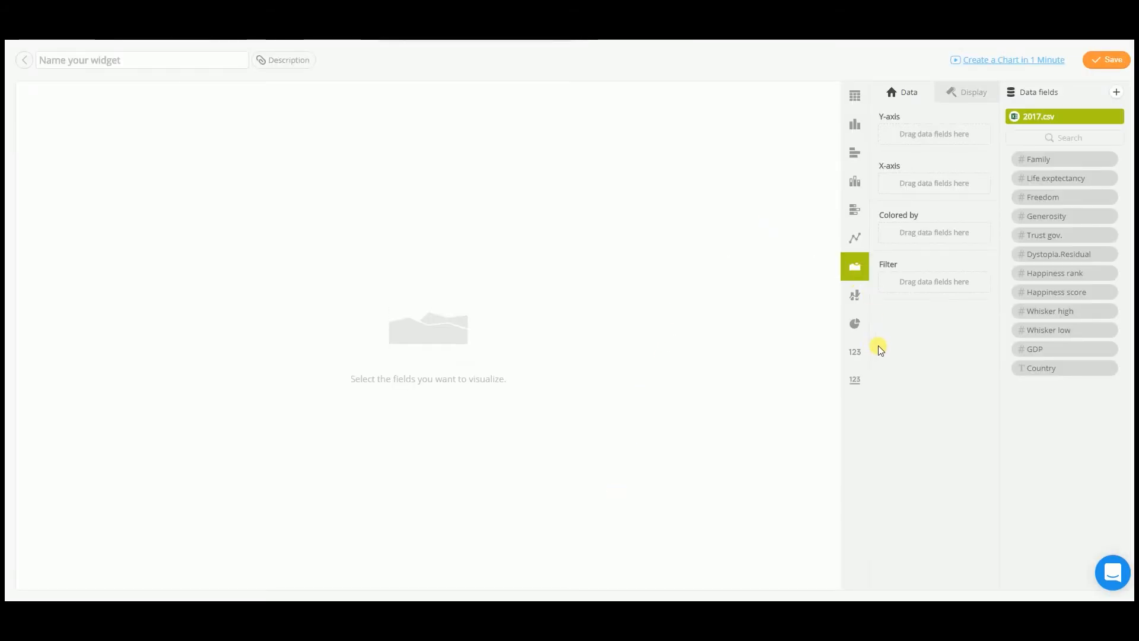
# Step: Plot GDP on the area chart's Y-axis, with Country instead of GDP on the X-axis
pyautogui.moveTo(984, 302); pyautogui.dragTo(918, 140)
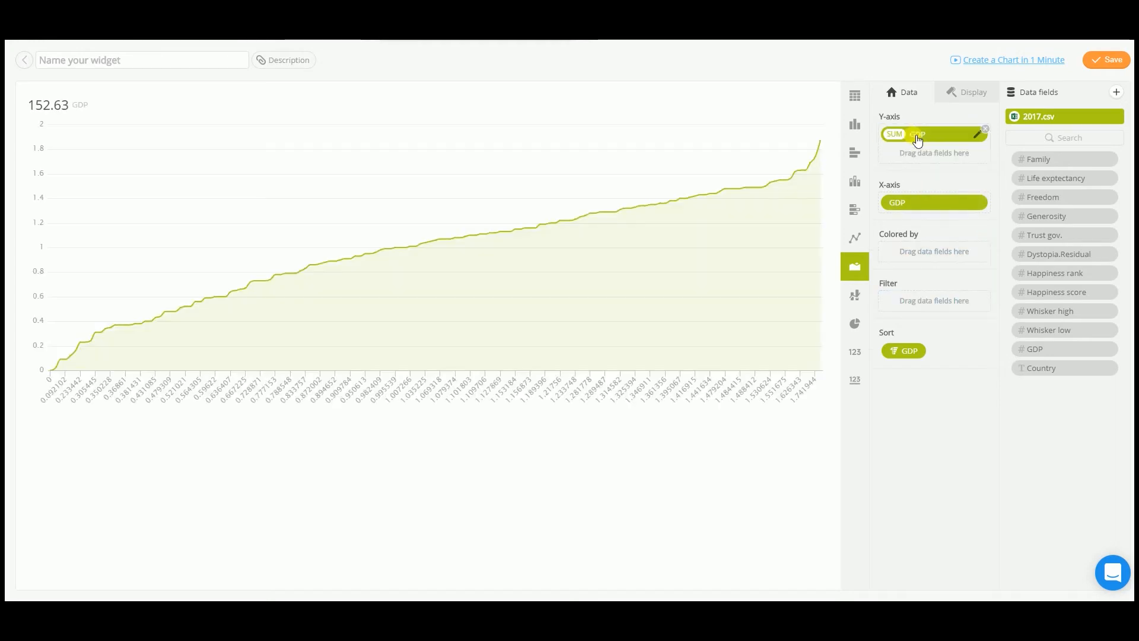
pyautogui.click(986, 199)
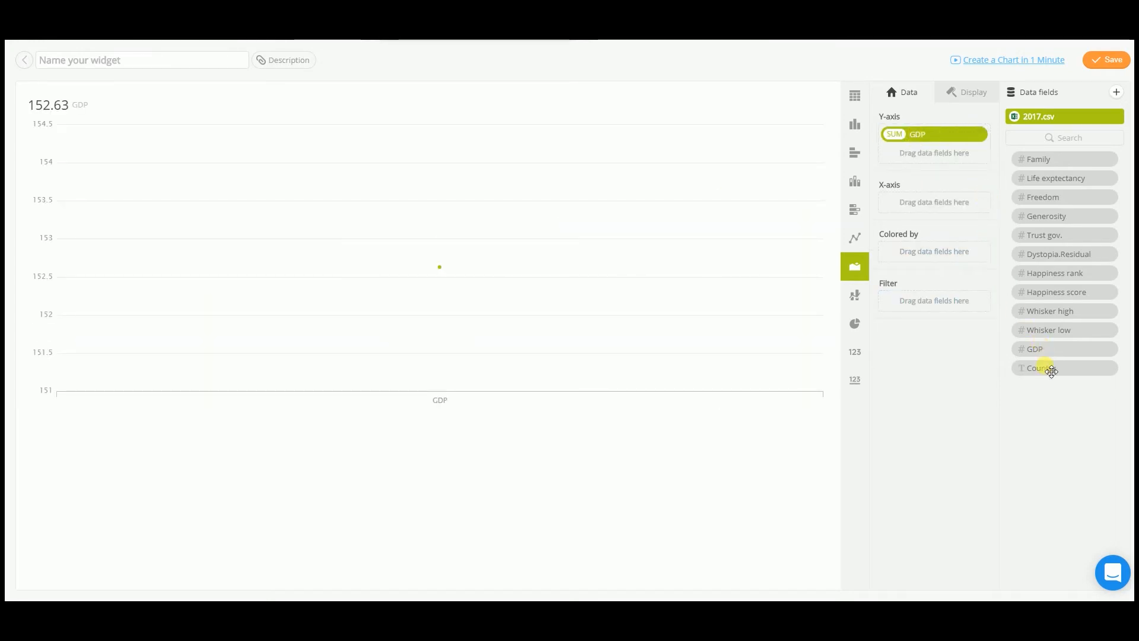
pyautogui.moveTo(978, 325); pyautogui.dragTo(920, 203)
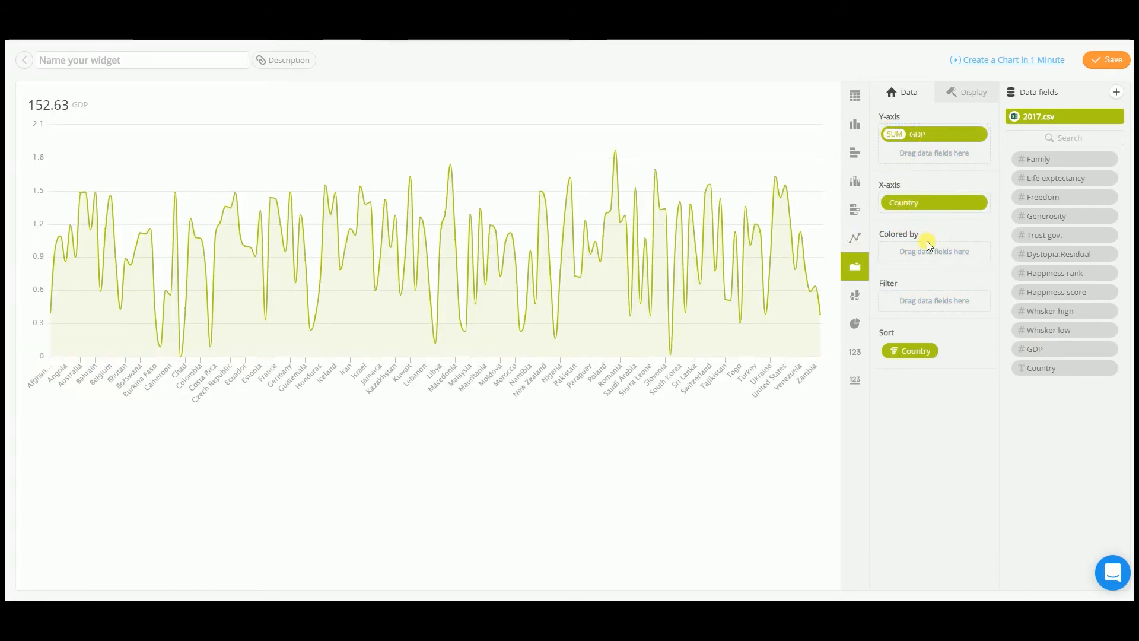
# Step: Sort the area chart by SUM(GDP) in descending order
pyautogui.moveTo(811, 281)
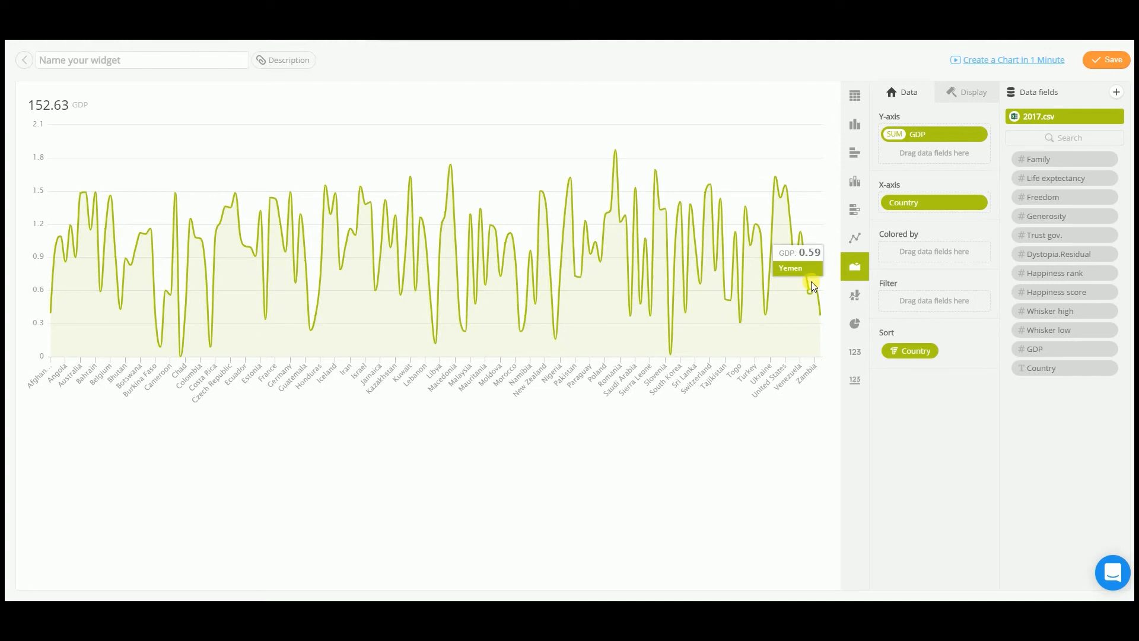
pyautogui.click(923, 351)
pyautogui.click(804, 338)
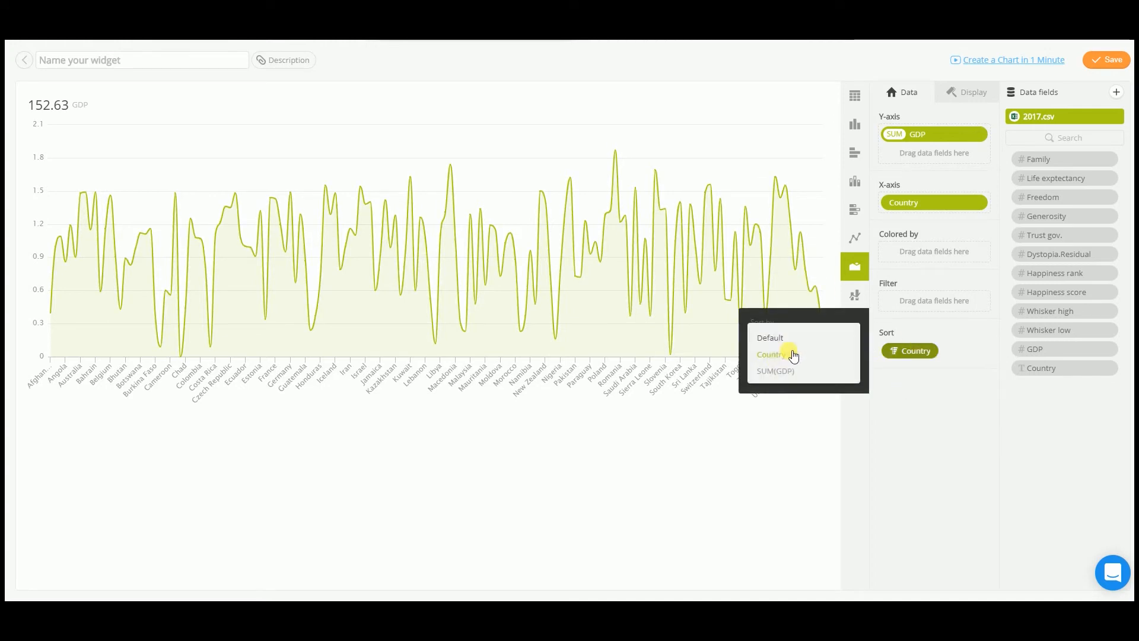
pyautogui.click(772, 369)
pyautogui.click(801, 376)
pyautogui.click(938, 448)
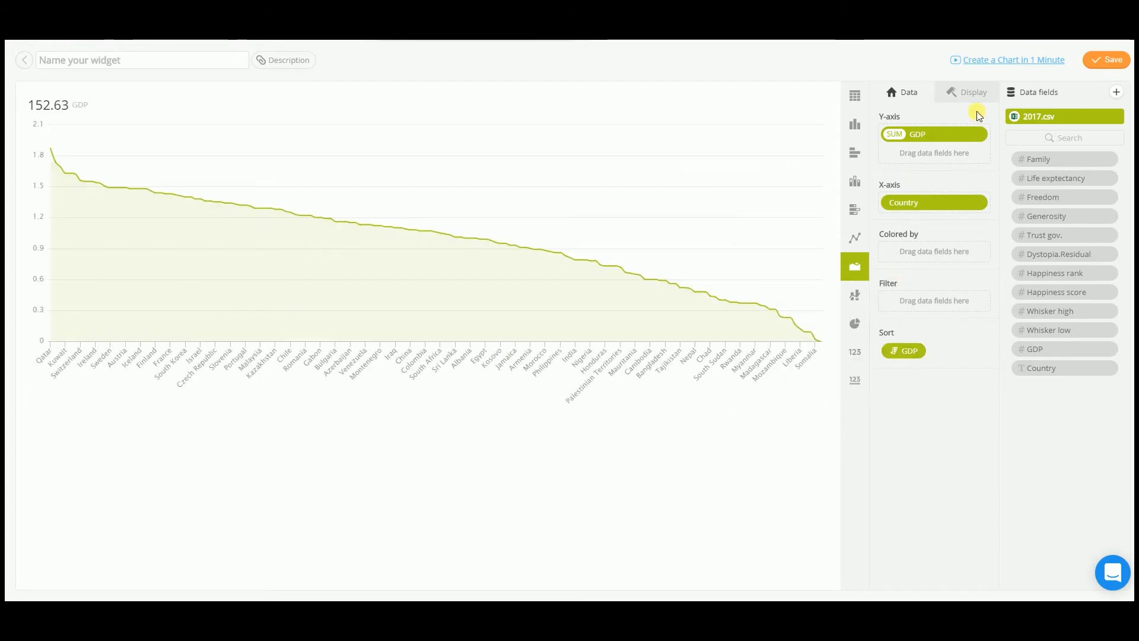
# Step: Limit the area chart's X-axis to 20 items and hide its summary value
pyautogui.click(976, 92)
pyautogui.click(911, 237)
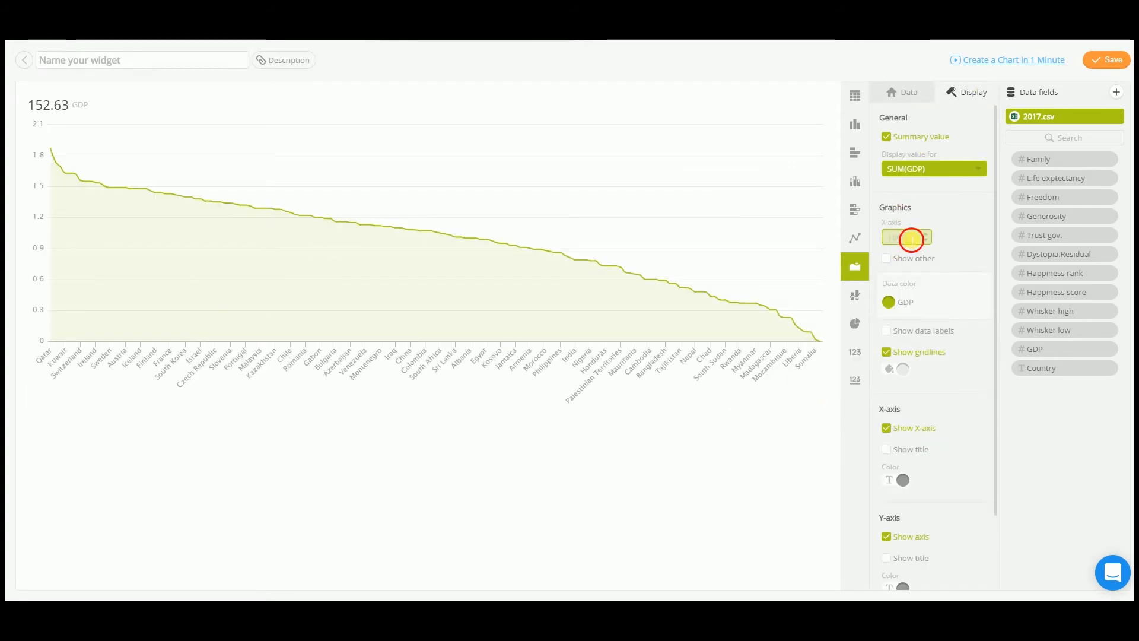
pyautogui.write('20')
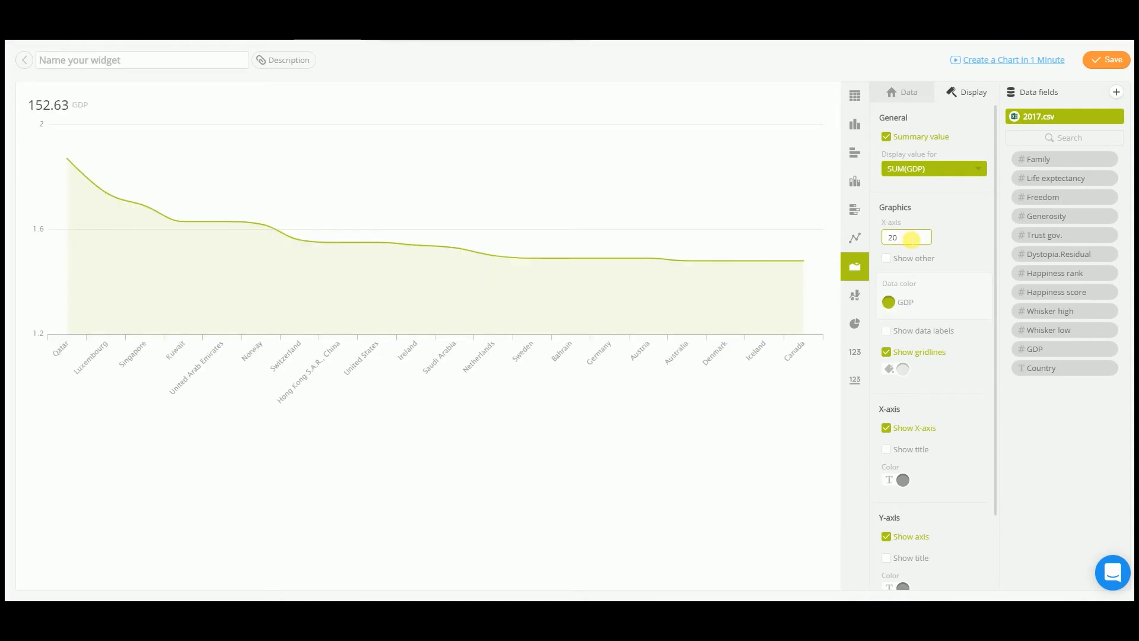
pyautogui.click(886, 136)
# Step: Add Life exptectancy, Trust gov., Family and Freedom to the area chart's Y-axis alongside GDP
pyautogui.click(906, 94)
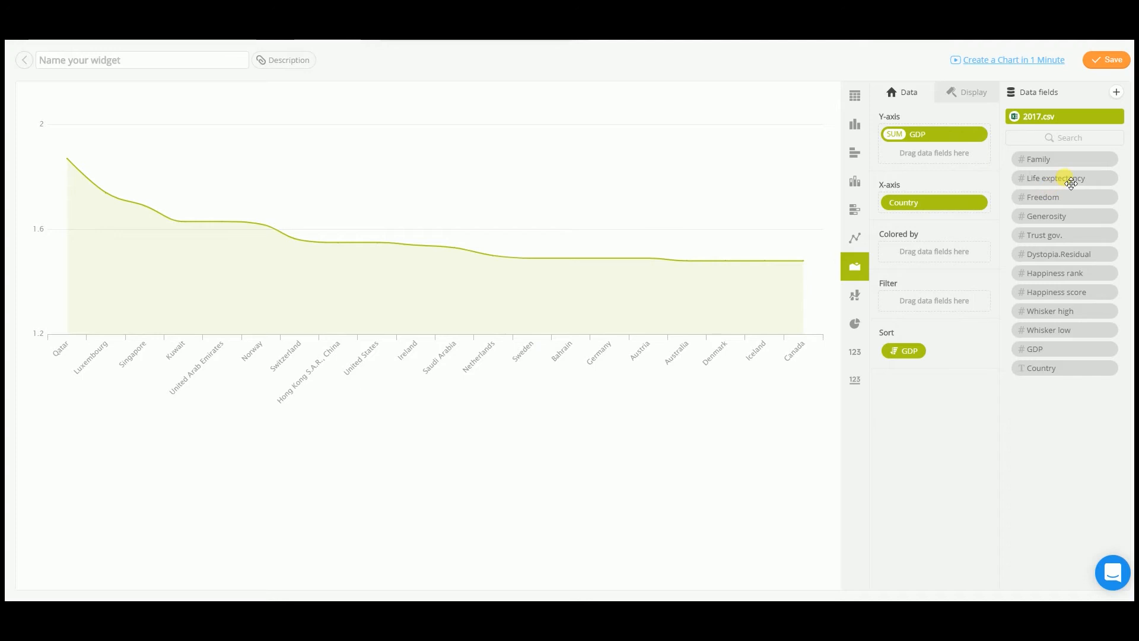
pyautogui.moveTo(1071, 183); pyautogui.dragTo(931, 154)
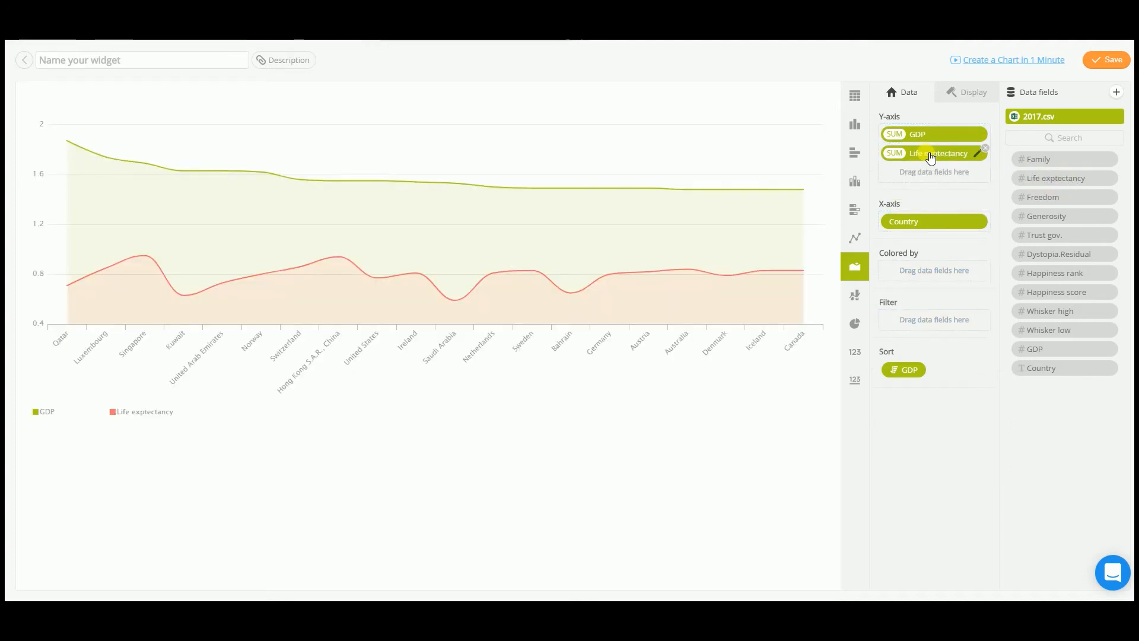
pyautogui.moveTo(1048, 236); pyautogui.dragTo(924, 181)
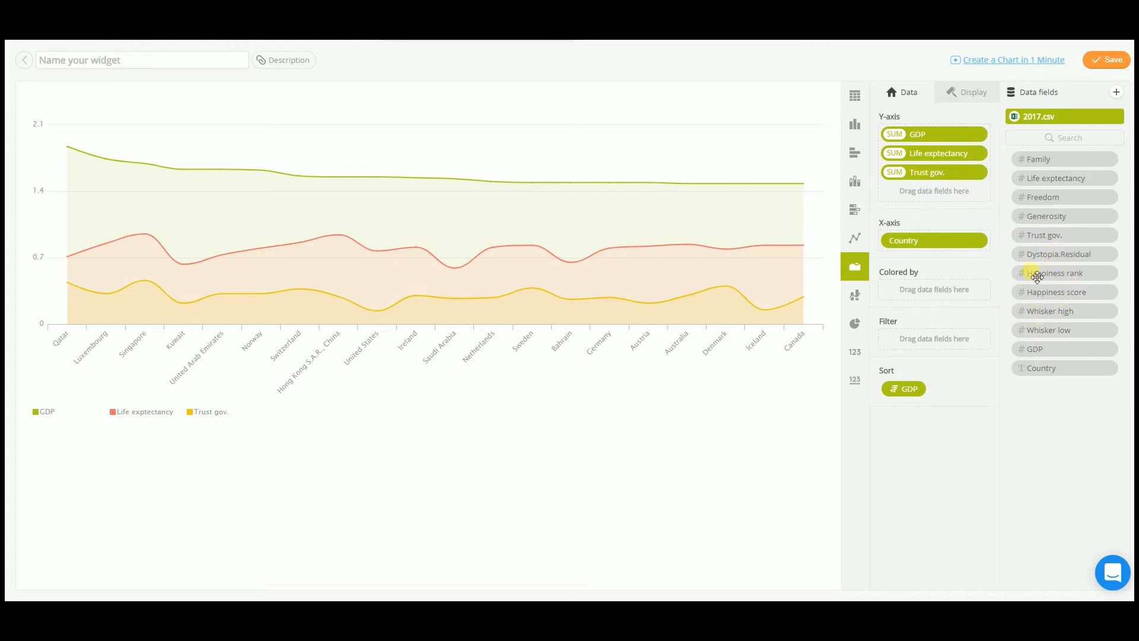
pyautogui.moveTo(1062, 165); pyautogui.dragTo(936, 197)
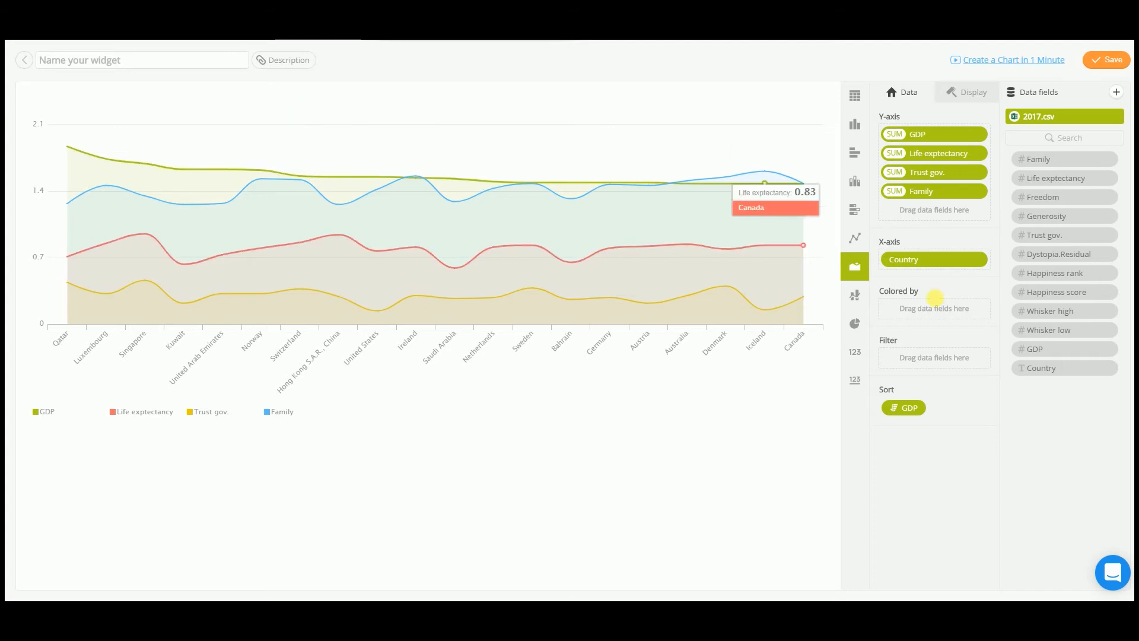
pyautogui.moveTo(1048, 205); pyautogui.dragTo(927, 212)
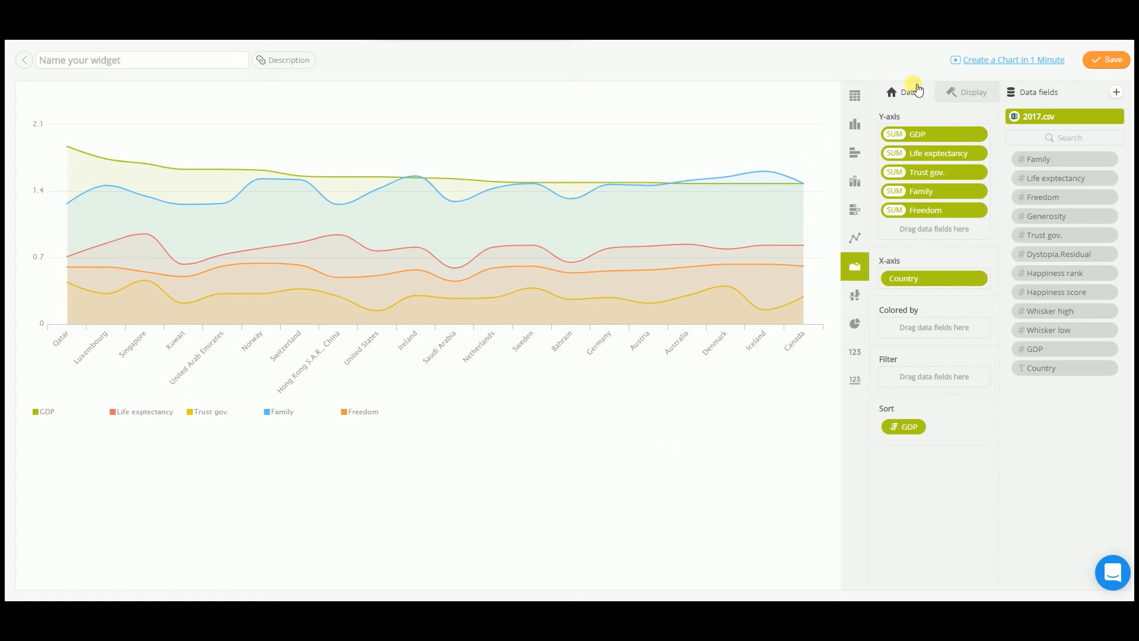
# Step: Name the area chart widget "Cross ref. GDP - Life - Family - Freedom" and save it to the dashboard
pyautogui.click(1104, 58)
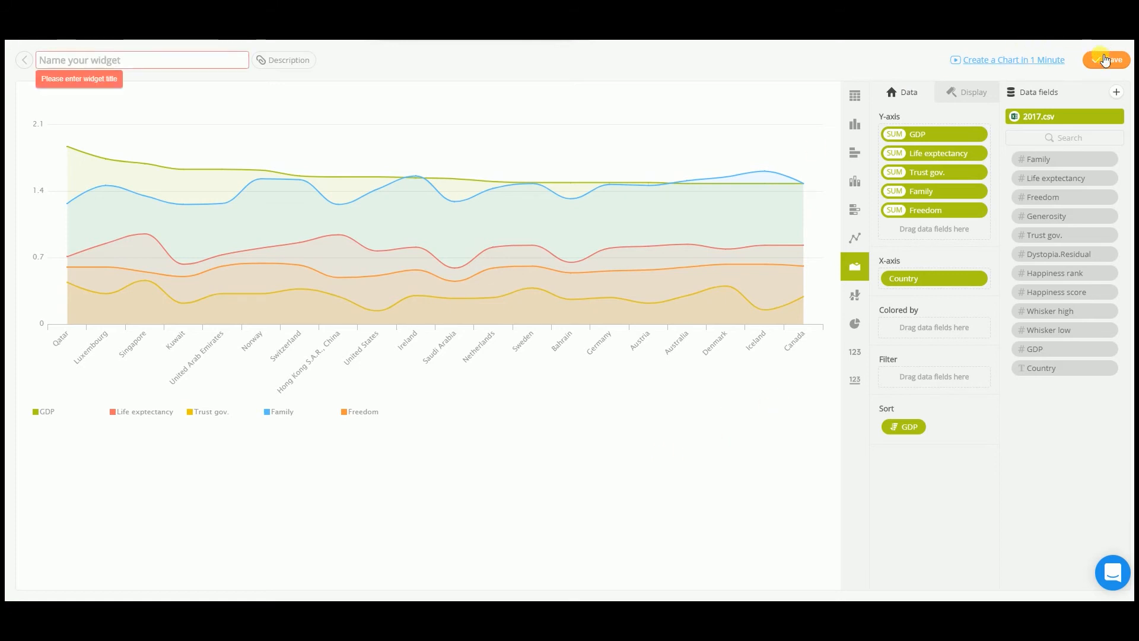
pyautogui.click(192, 69)
pyautogui.write('Crr')
pyautogui.write('ss ref. G')
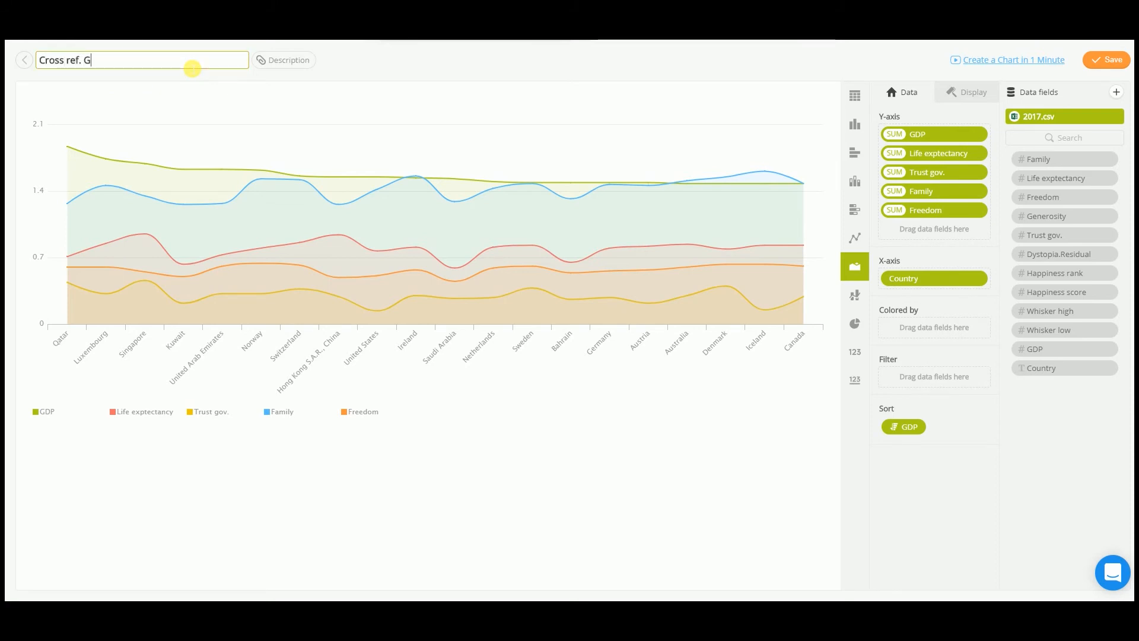
pyautogui.write('DP - Life - Family - Fr')
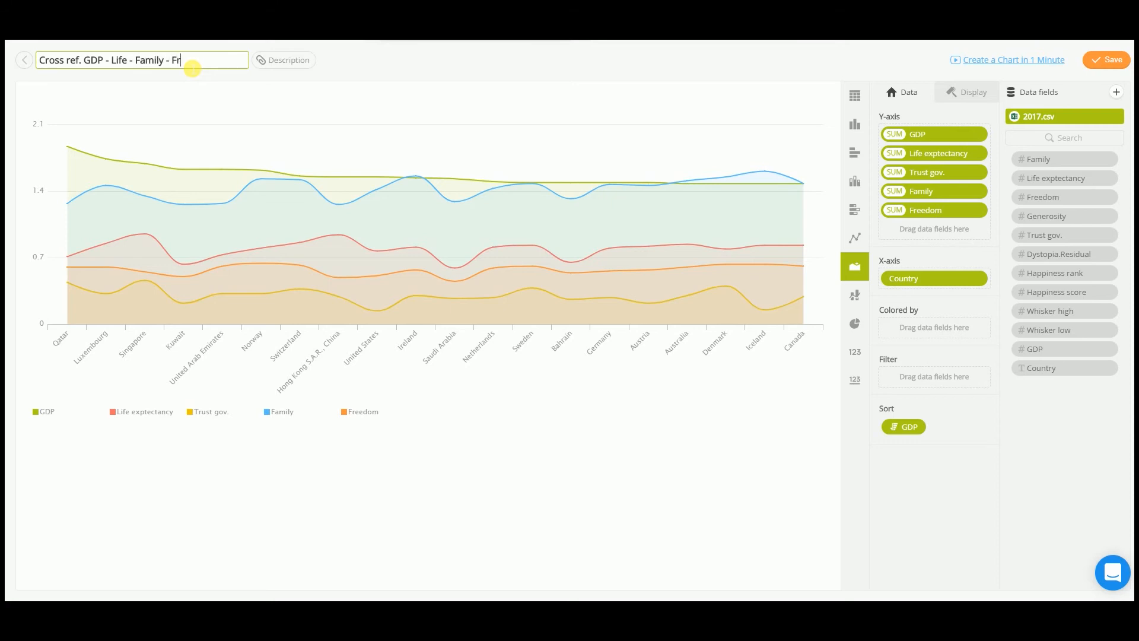
pyautogui.write('m')
pyautogui.press('Return')
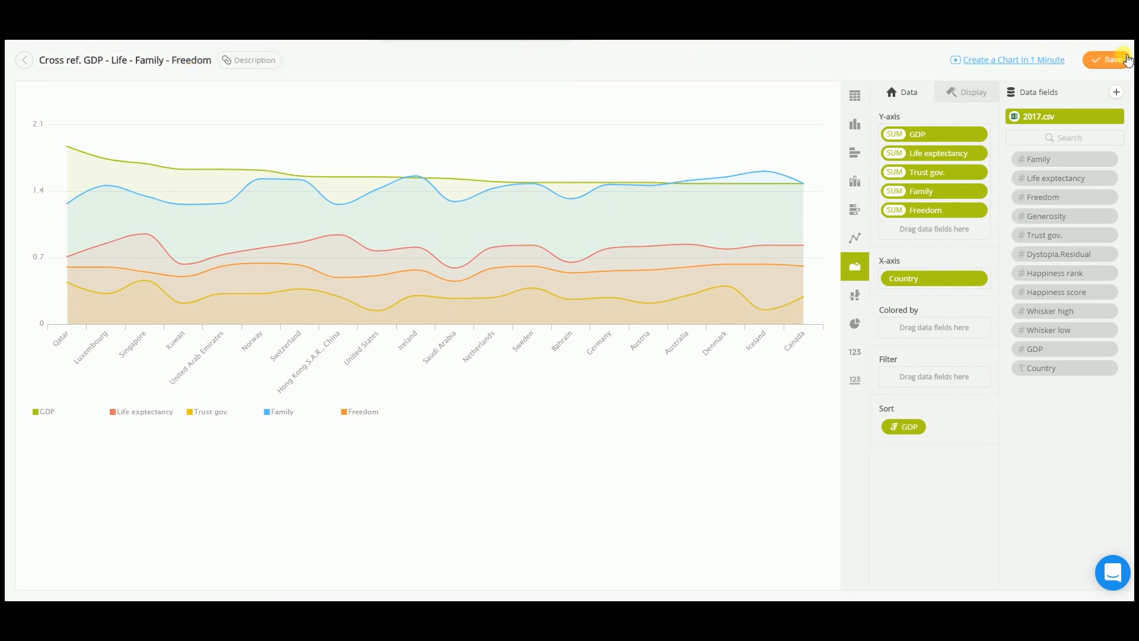
pyautogui.click(1128, 59)
# Step: Enlarge the "Cross ref. GDP - Life - Family - Freedom" widget to span the width of the two tables above it
pyautogui.scroll(-1, 450, 397)
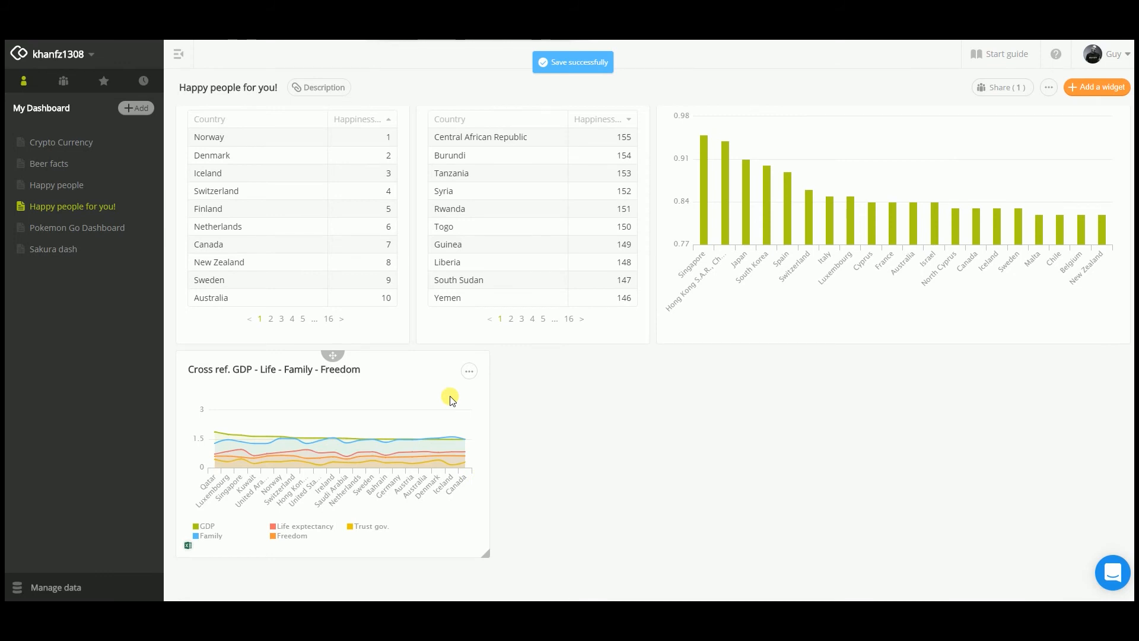
pyautogui.moveTo(489, 553); pyautogui.dragTo(648, 586)
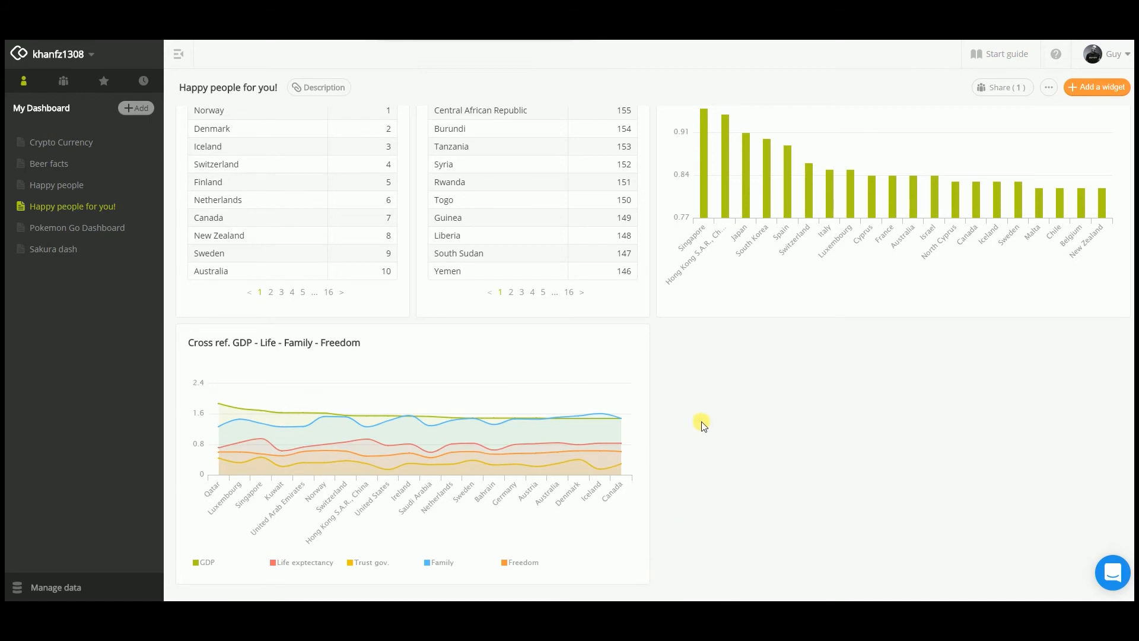
pyautogui.scroll(-1, 790, 494)
# Step: Add a new chart widget based on the Excel/CSV file 2017.csv and make it a stacked bar chart
pyautogui.click(1097, 87)
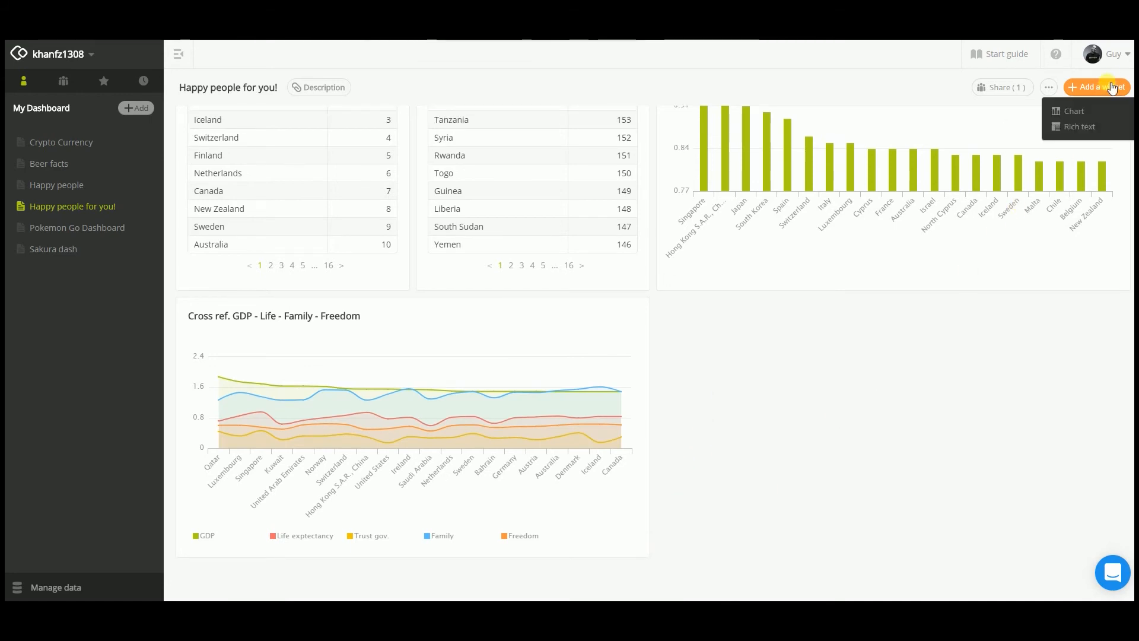
pyautogui.click(1068, 111)
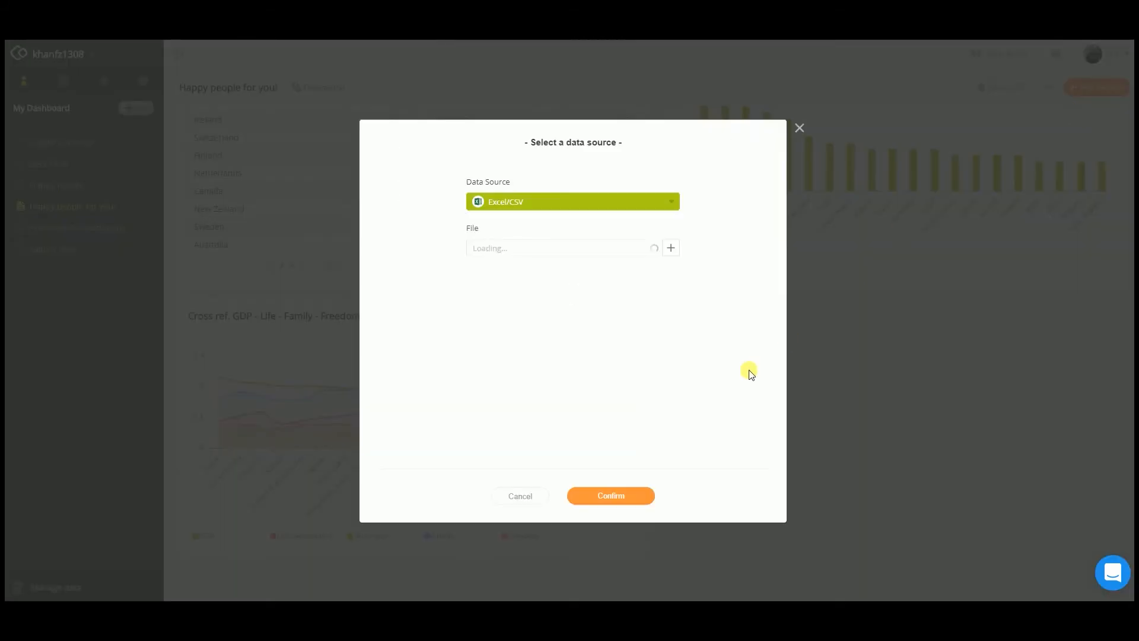
pyautogui.click(611, 496)
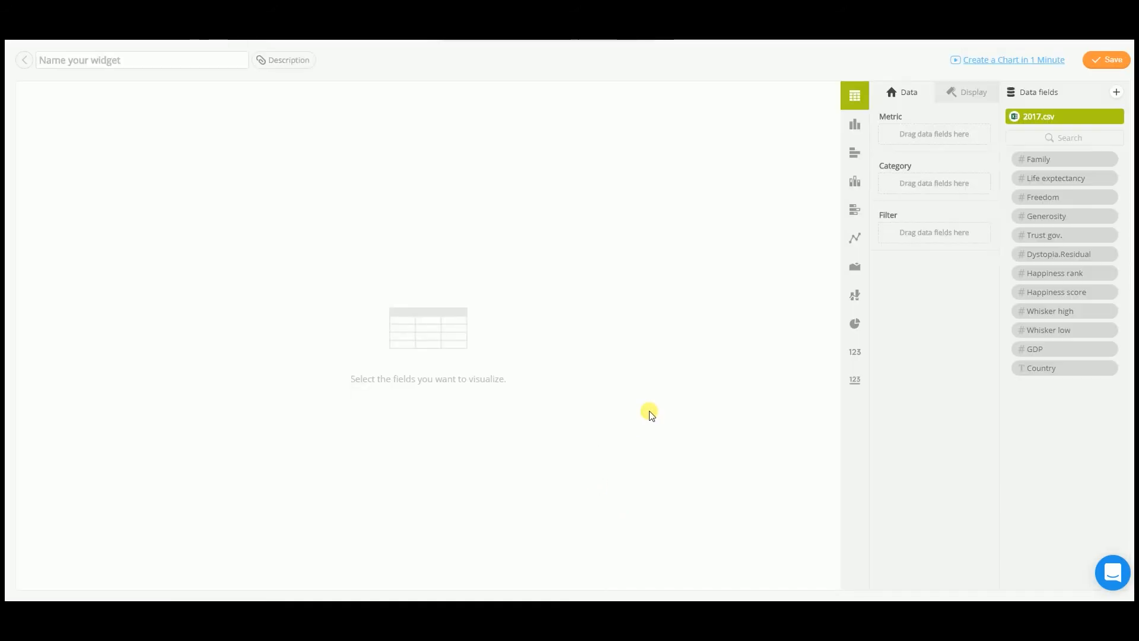
pyautogui.click(862, 211)
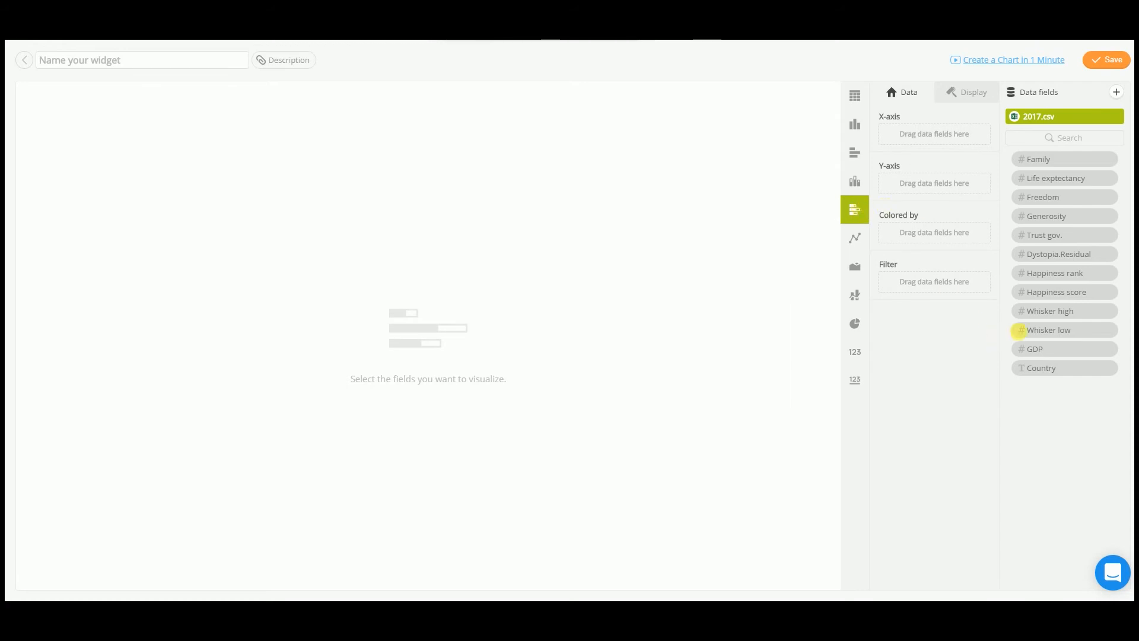
# Step: Put Country on the stacked bar chart's Y-axis, with Happiness score instead of Country on the X-axis
pyautogui.moveTo(1050, 377); pyautogui.dragTo(929, 183)
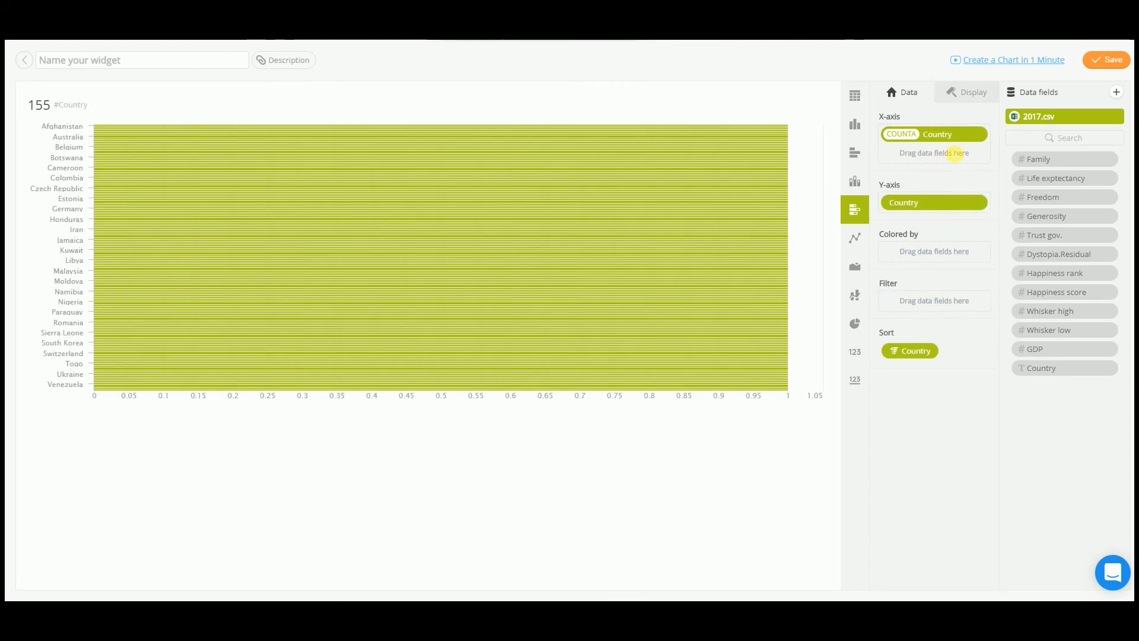
pyautogui.click(985, 131)
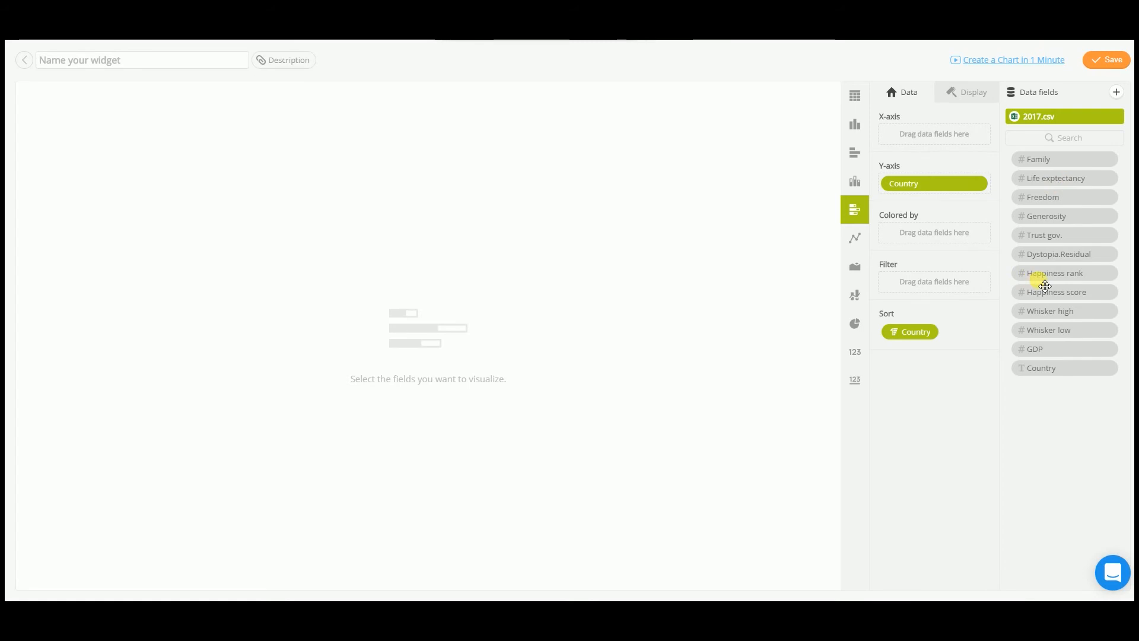
pyautogui.moveTo(1060, 297); pyautogui.dragTo(926, 134)
# Step: Summarize the stacked bar chart's Happiness score by VAR
pyautogui.click(896, 135)
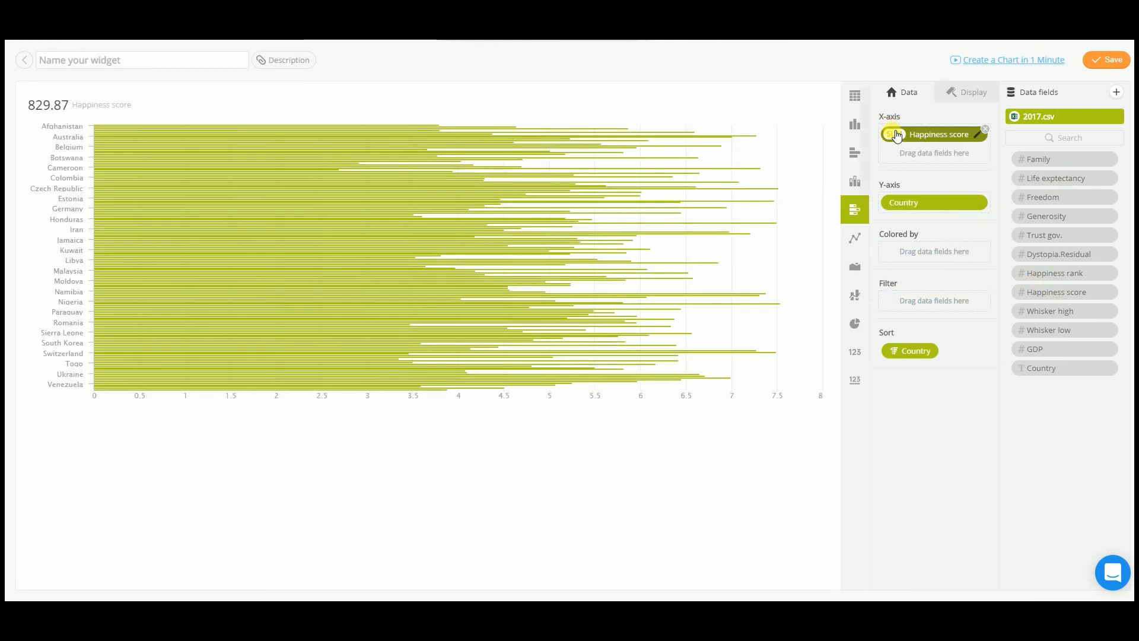
pyautogui.click(781, 120)
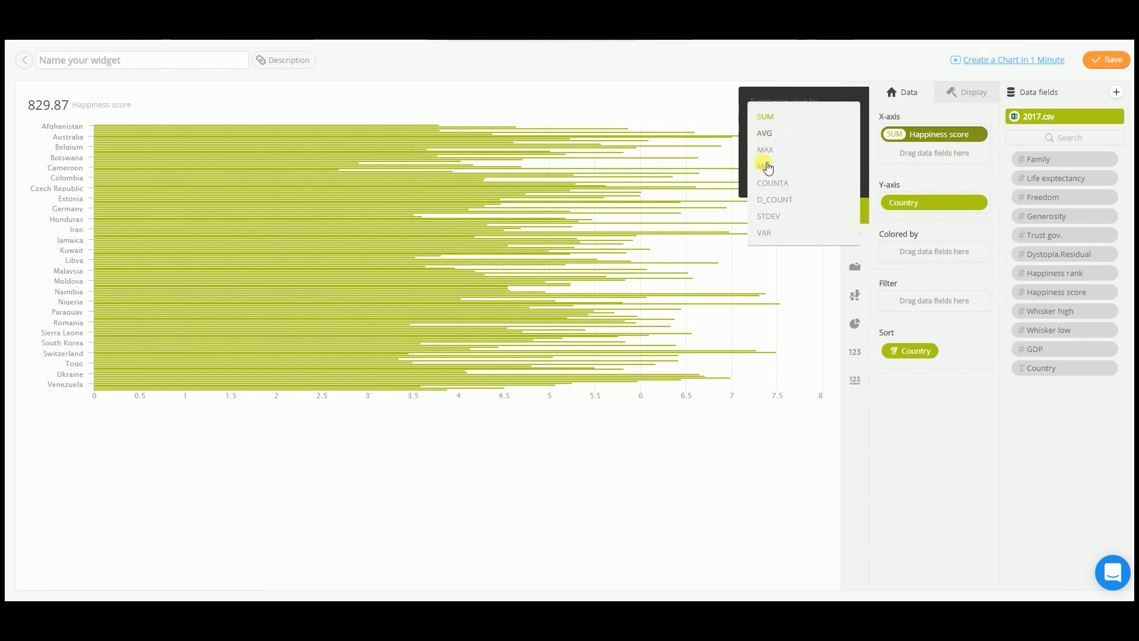
pyautogui.click(764, 231)
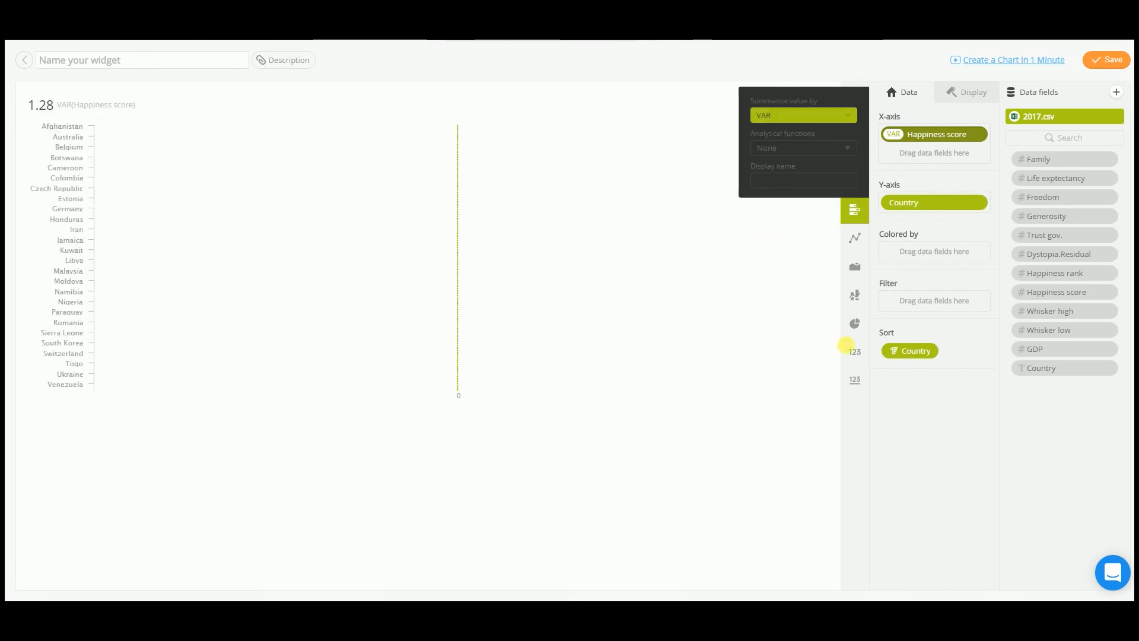
pyautogui.click(942, 420)
# Step: Sort the stacked bar chart by VAR(Happiness score) instead of Country
pyautogui.click(922, 358)
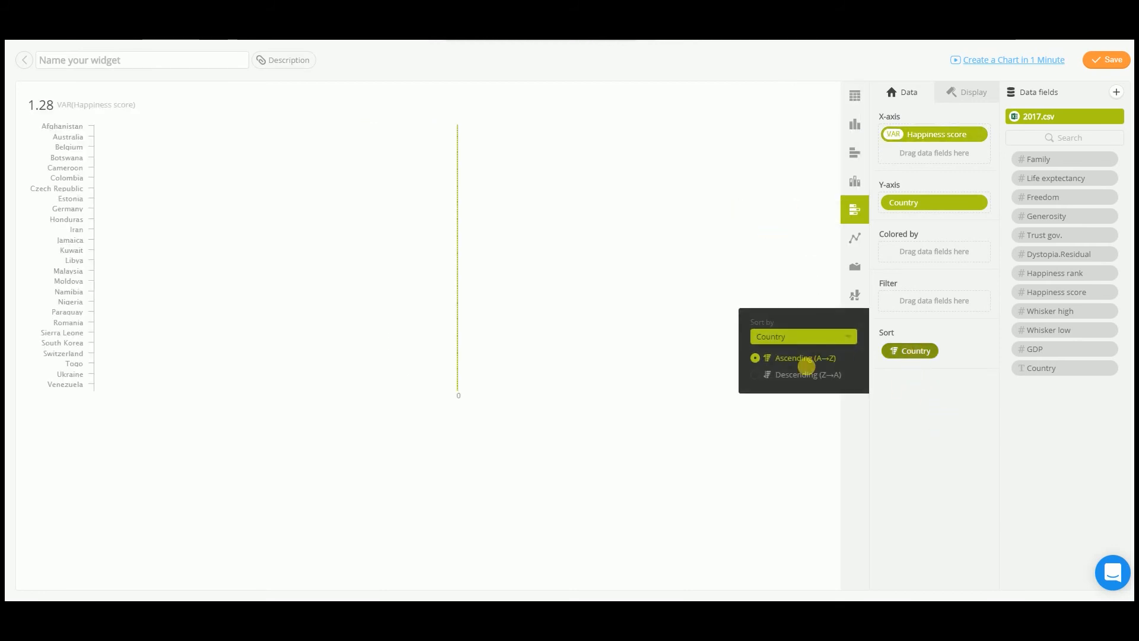
pyautogui.click(832, 331)
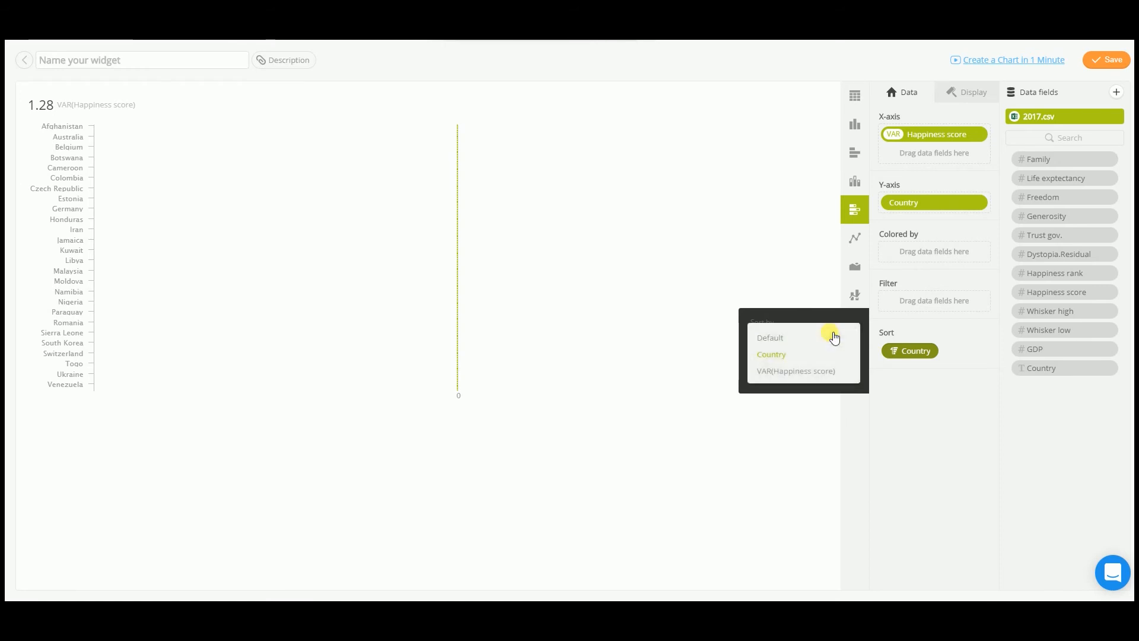
pyautogui.click(769, 372)
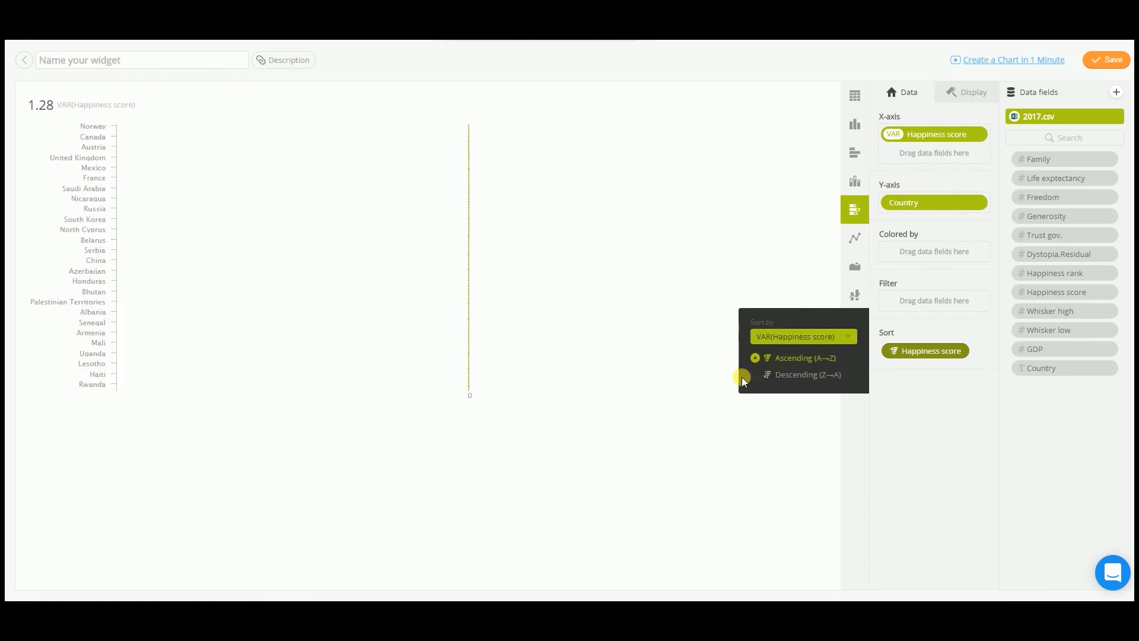
# Step: Hide the stacked bar chart's summary value and limit its Y-axis to 20 items
pyautogui.click(961, 92)
pyautogui.click(887, 136)
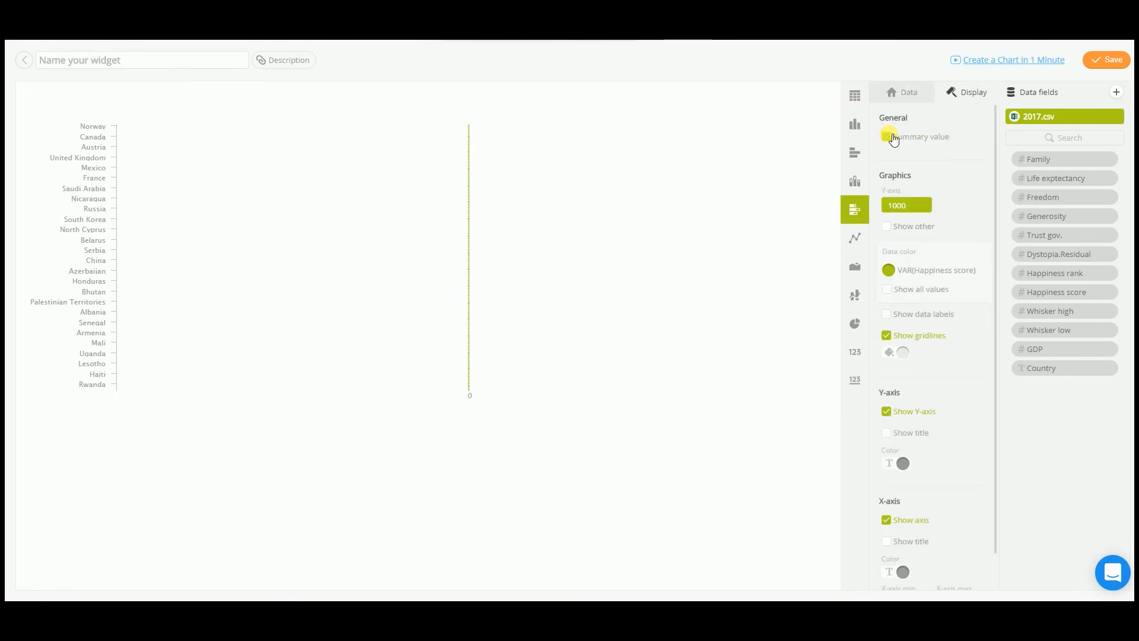
pyautogui.click(899, 210)
pyautogui.write('20')
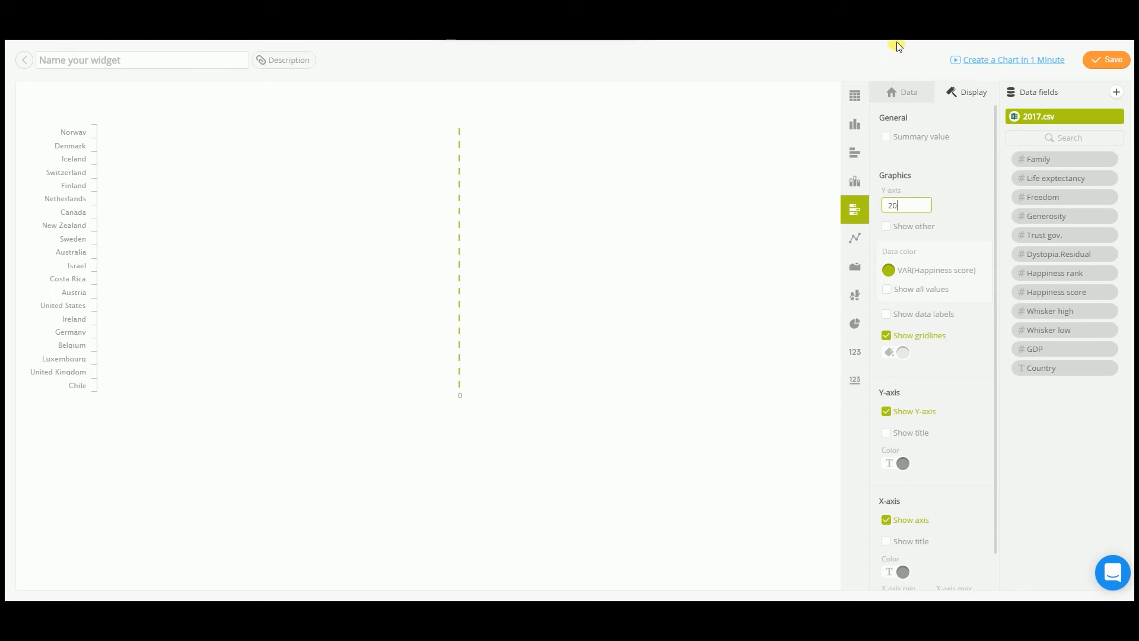
# Step: Add Family, Life exptectancy, Freedom, Generosity, Trust gov. and GDP to the stacked bar chart's X-axis alongside Happiness score
pyautogui.click(894, 94)
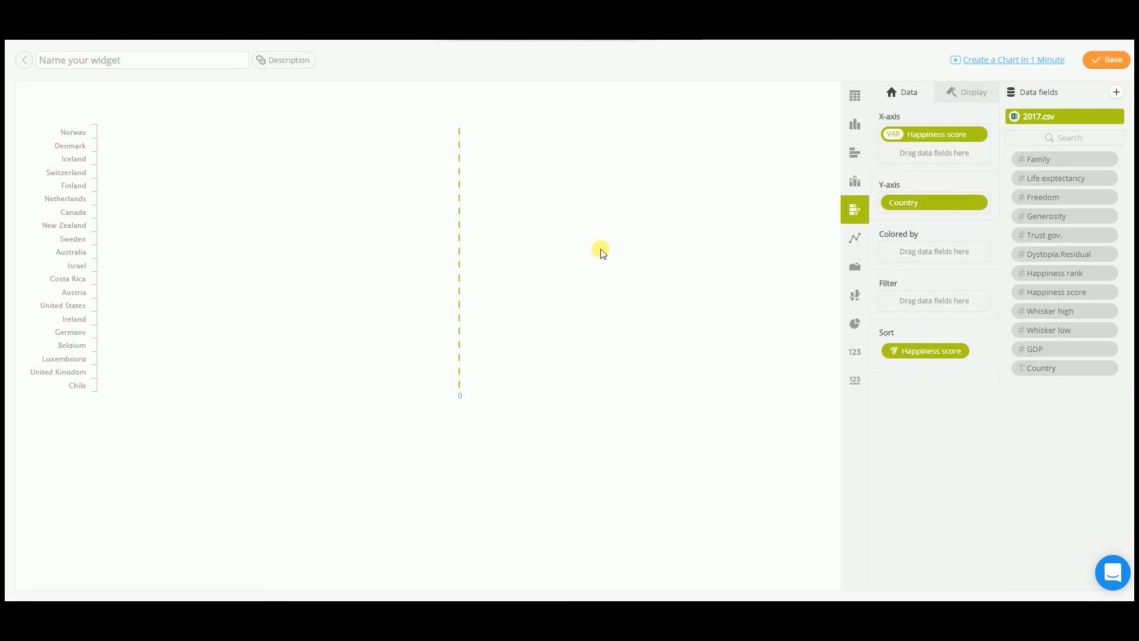
pyautogui.moveTo(1039, 159); pyautogui.dragTo(933, 160)
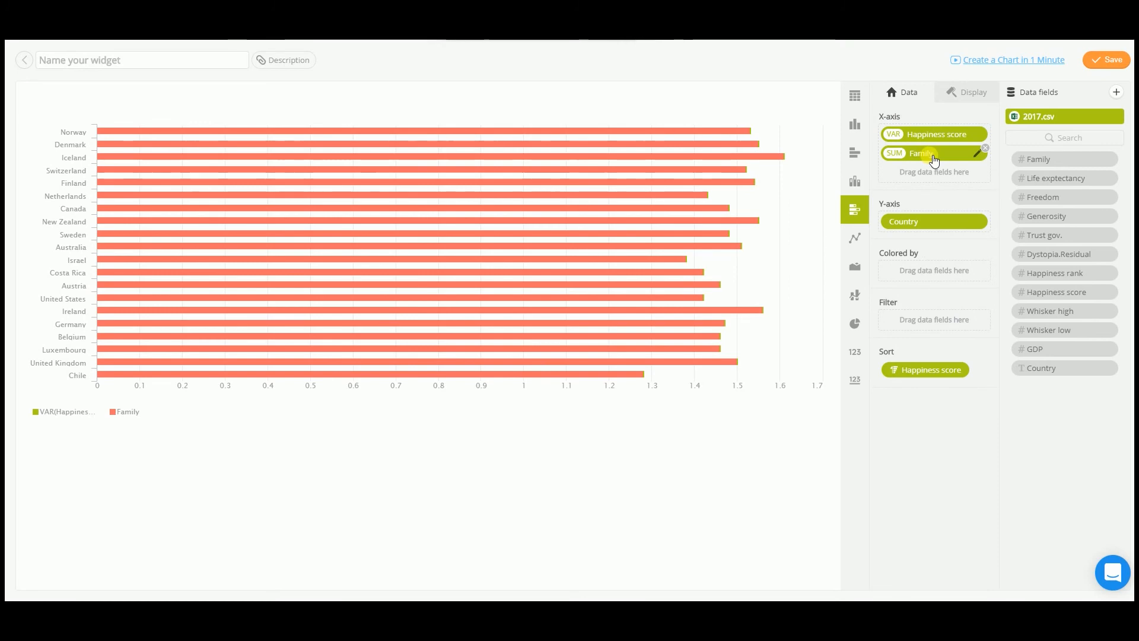
pyautogui.moveTo(1045, 178); pyautogui.dragTo(945, 178)
pyautogui.moveTo(1042, 197); pyautogui.dragTo(944, 191)
pyautogui.moveTo(1050, 216); pyautogui.dragTo(961, 231)
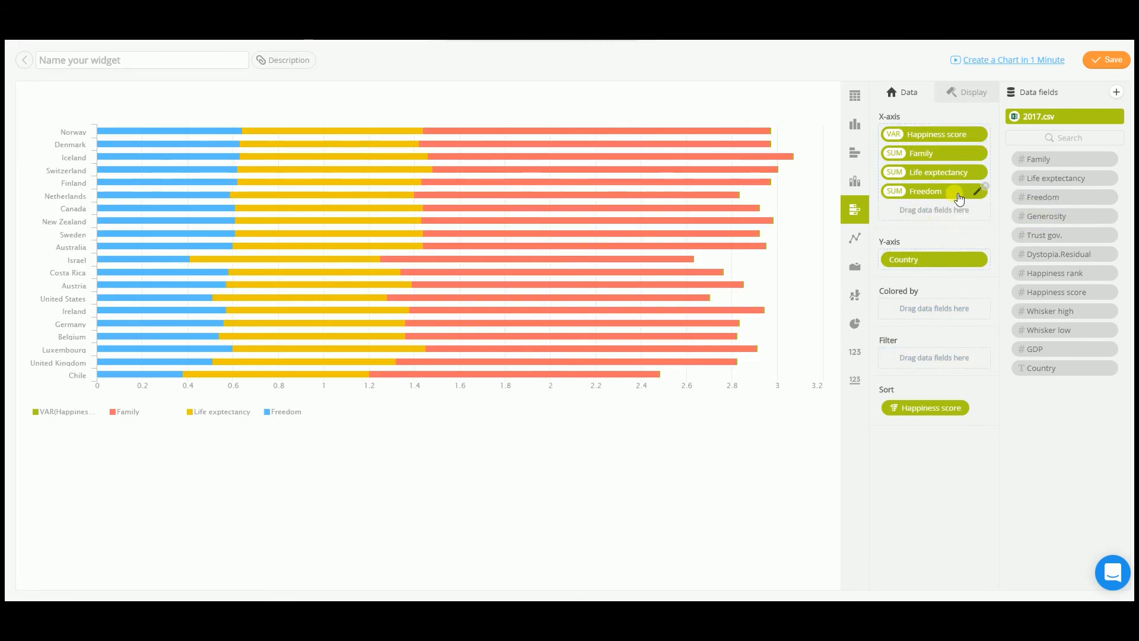
pyautogui.moveTo(1032, 218); pyautogui.dragTo(916, 223)
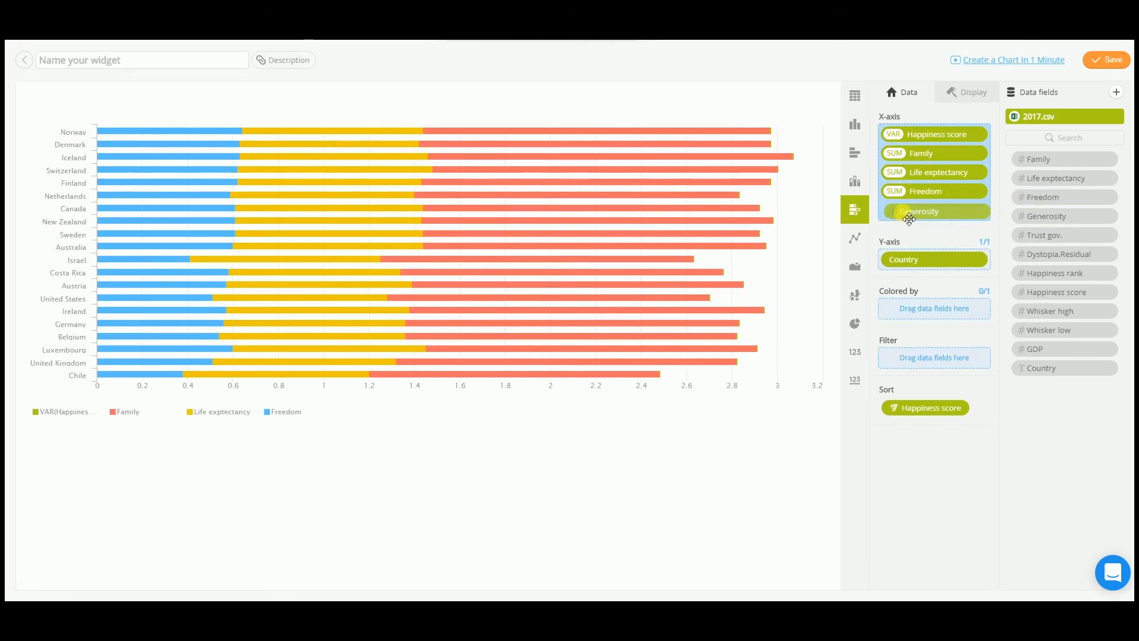
pyautogui.moveTo(1055, 245); pyautogui.dragTo(905, 227)
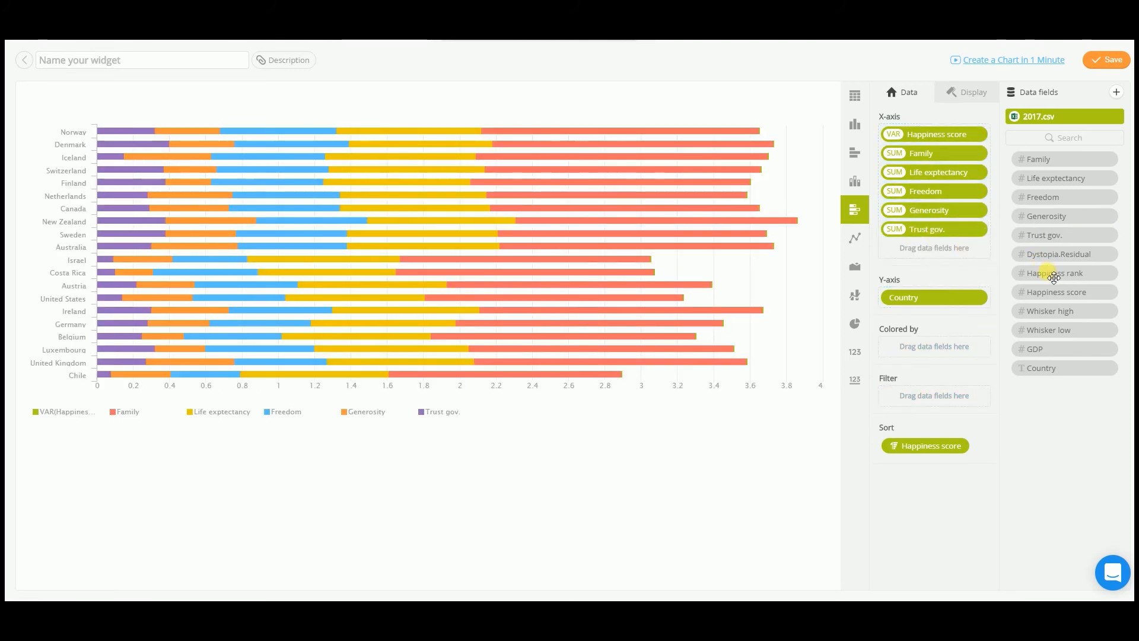
pyautogui.moveTo(1049, 353); pyautogui.dragTo(917, 253)
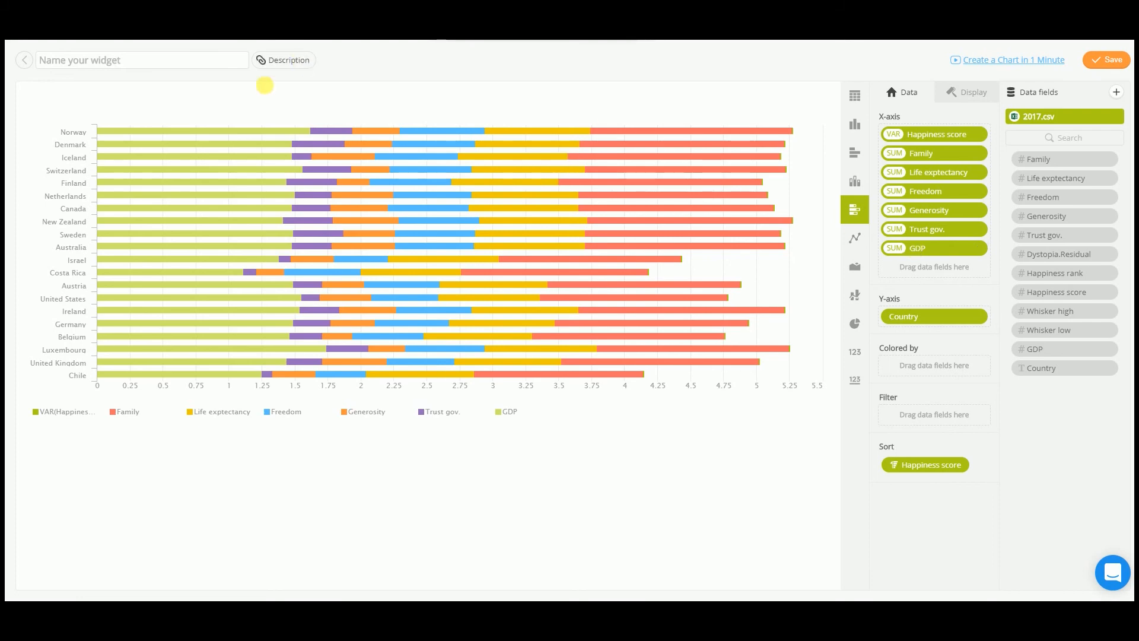
# Step: Examine the values of the individual segments in Norway's stacked bar
pyautogui.moveTo(331, 134)
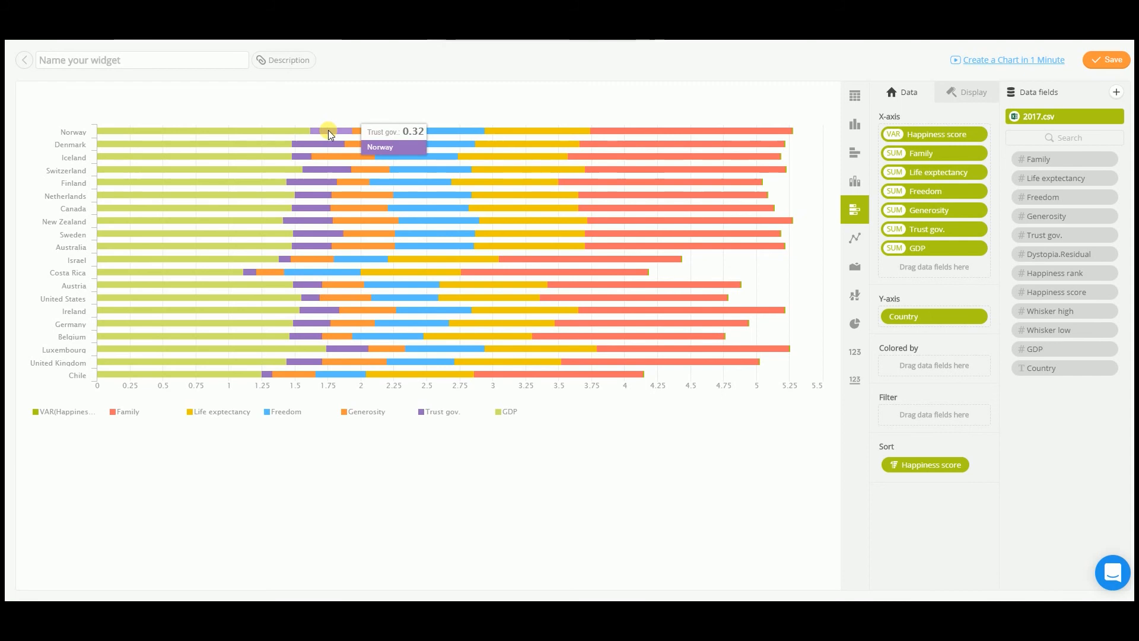
pyautogui.moveTo(371, 130)
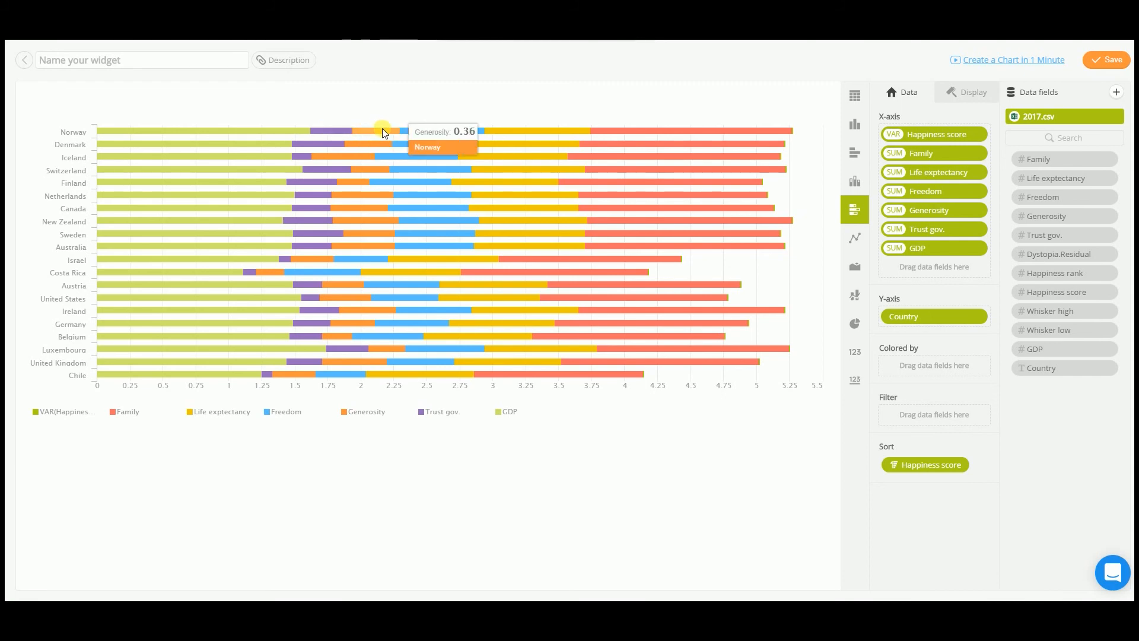
pyautogui.moveTo(415, 132)
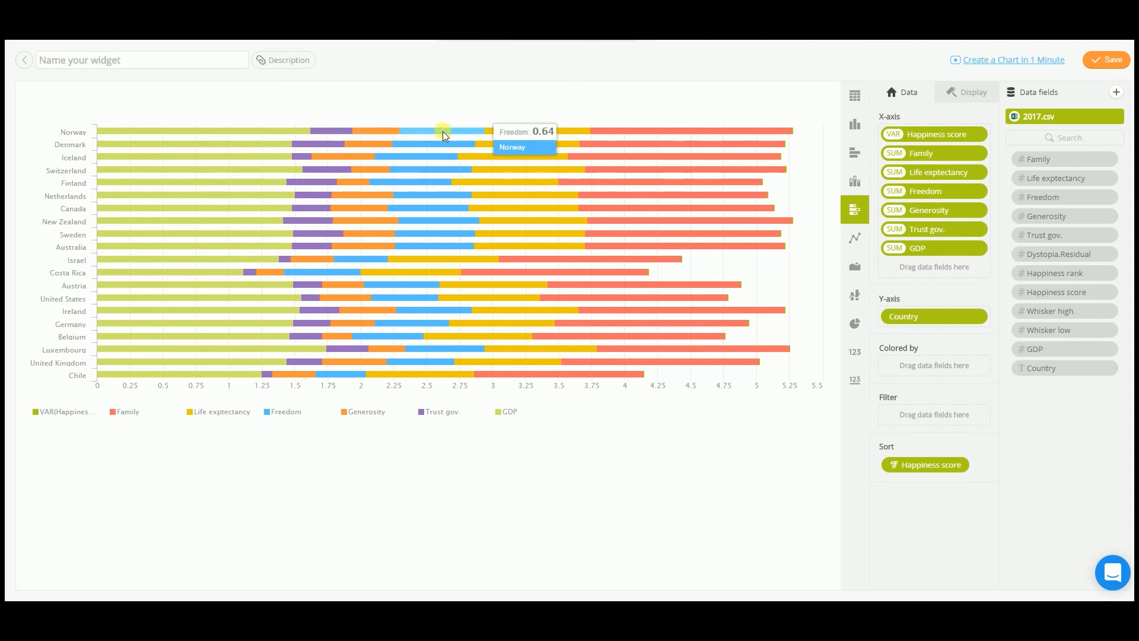
pyautogui.moveTo(509, 135)
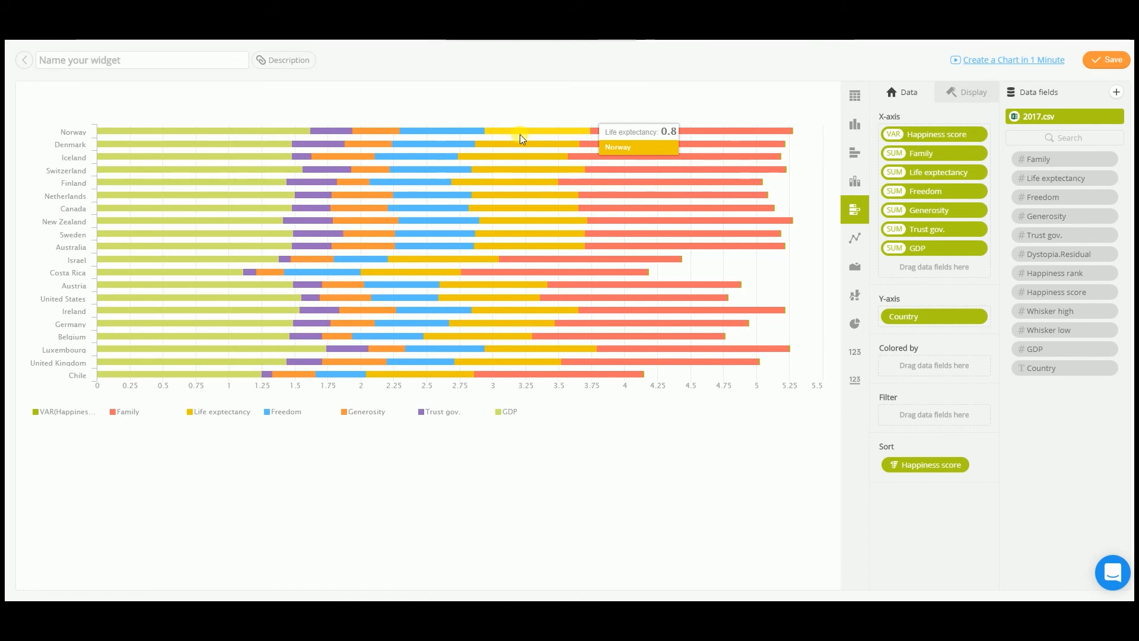
pyautogui.moveTo(611, 134)
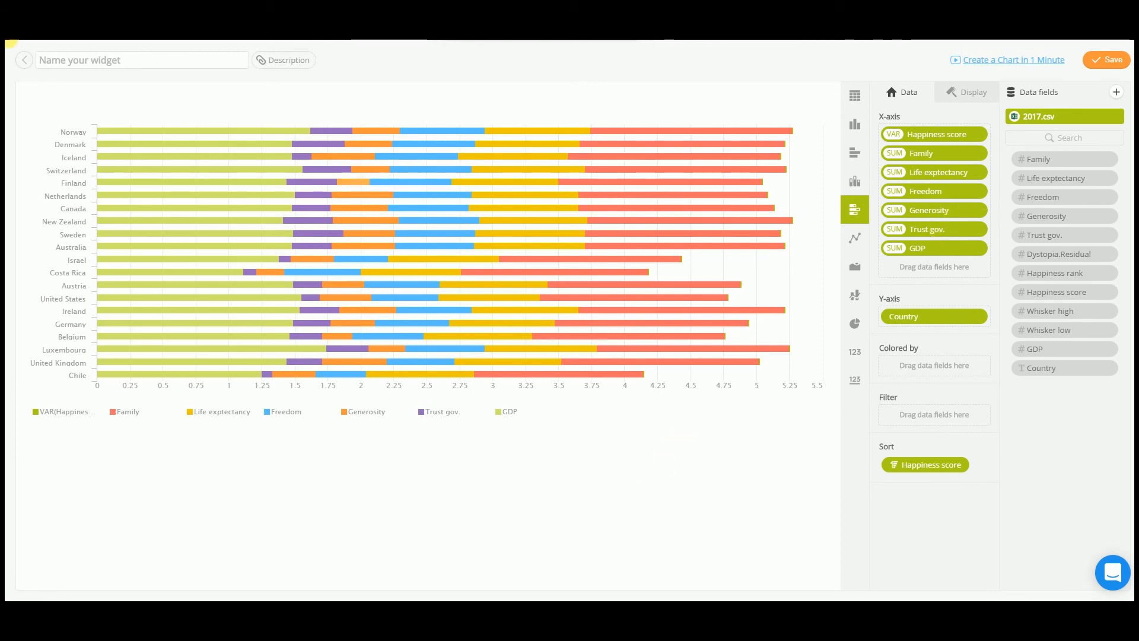
# Step: Name the stacked bar chart widget "Happiness stacked - per country" and save it to the dashboard
pyautogui.click(166, 67)
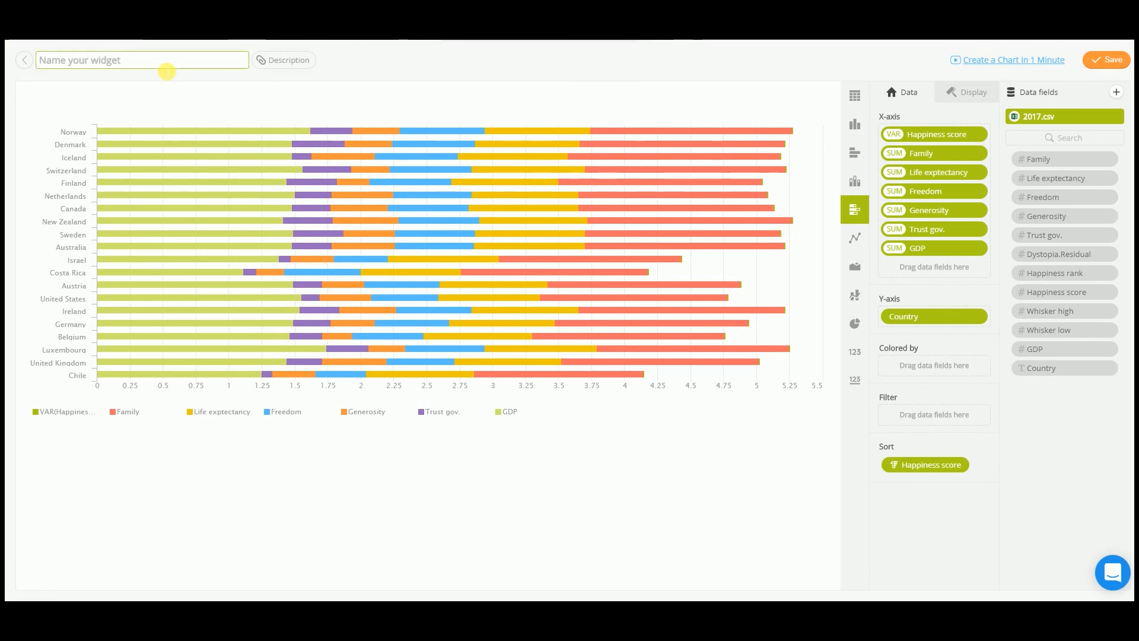
pyautogui.write('Happiness stacked')
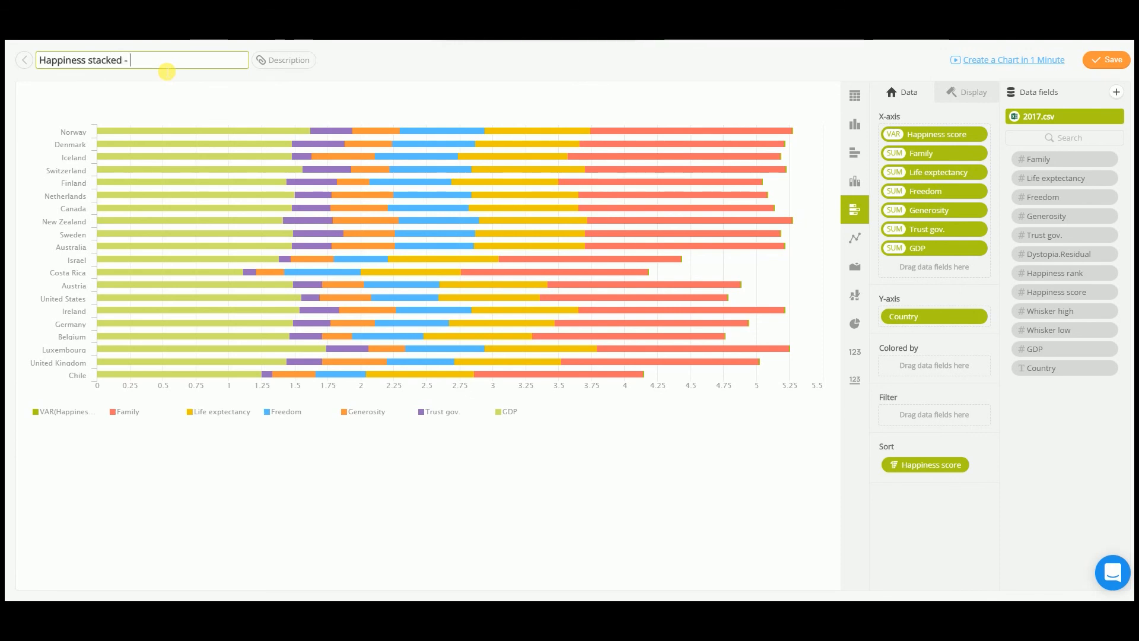
pyautogui.write(' - per country')
pyautogui.press('Return')
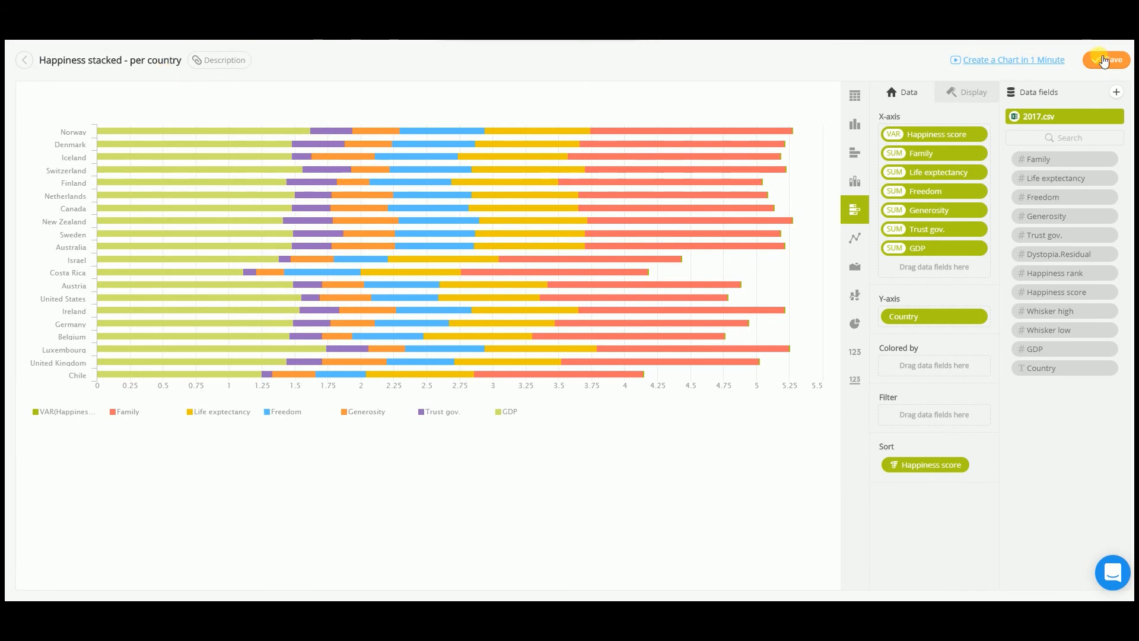
pyautogui.click(1103, 59)
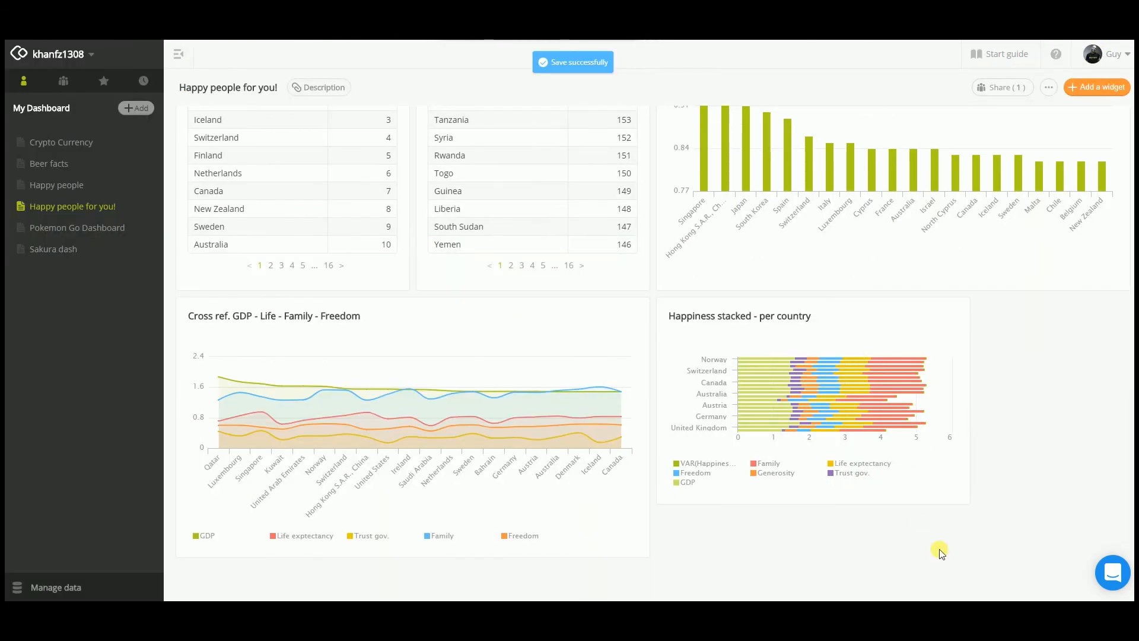
# Step: Widen the "Happiness stacked - per country" widget to match the column chart above it, and make both lower-row widgets slightly taller
pyautogui.moveTo(969, 504); pyautogui.dragTo(1134, 548)
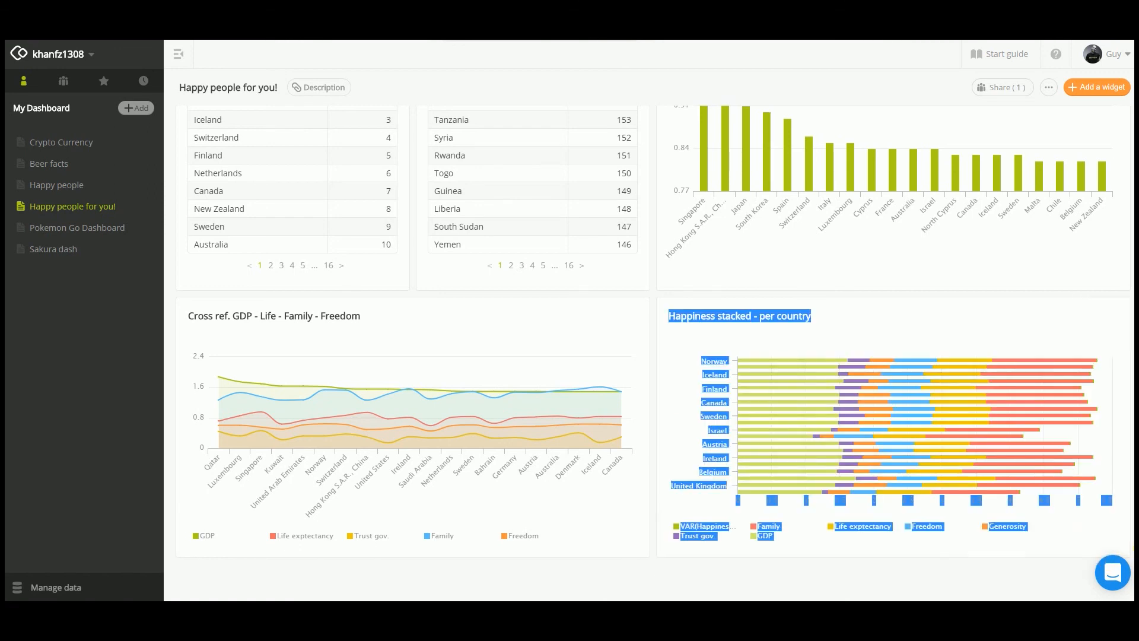
pyautogui.click(974, 313)
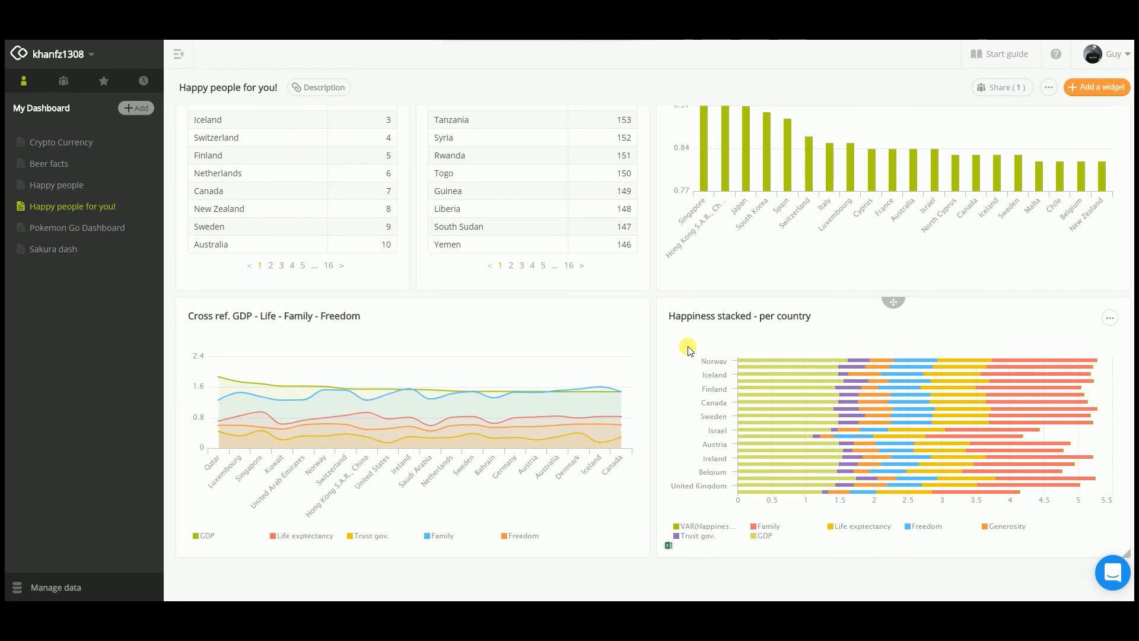
pyautogui.moveTo(650, 558); pyautogui.dragTo(647, 585)
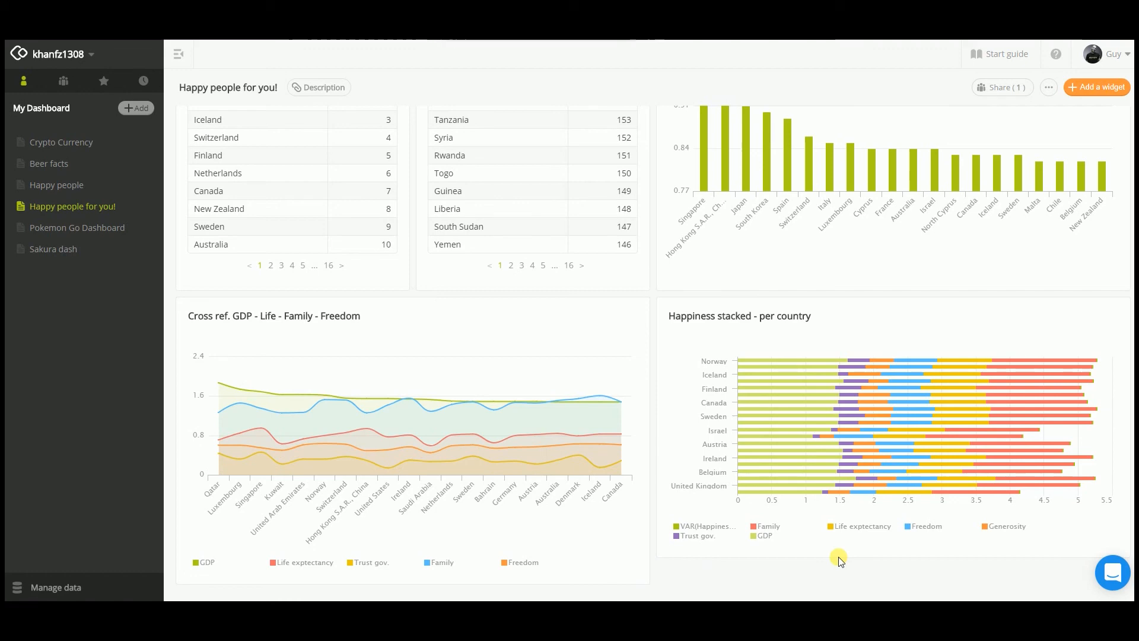
pyautogui.moveTo(1129, 585); pyautogui.dragTo(1125, 574)
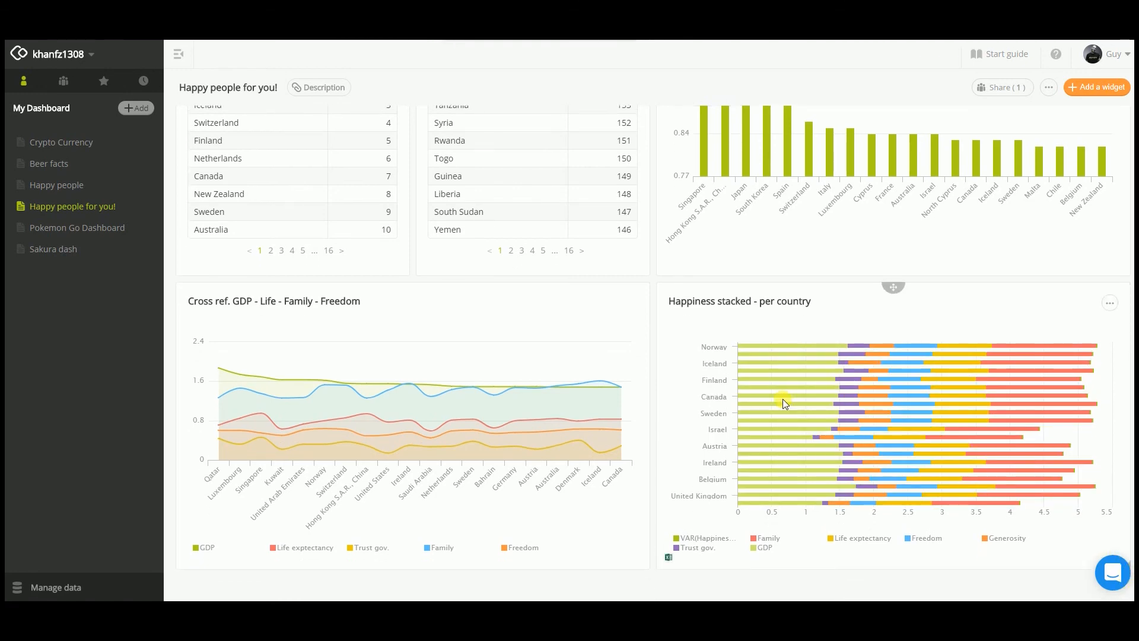